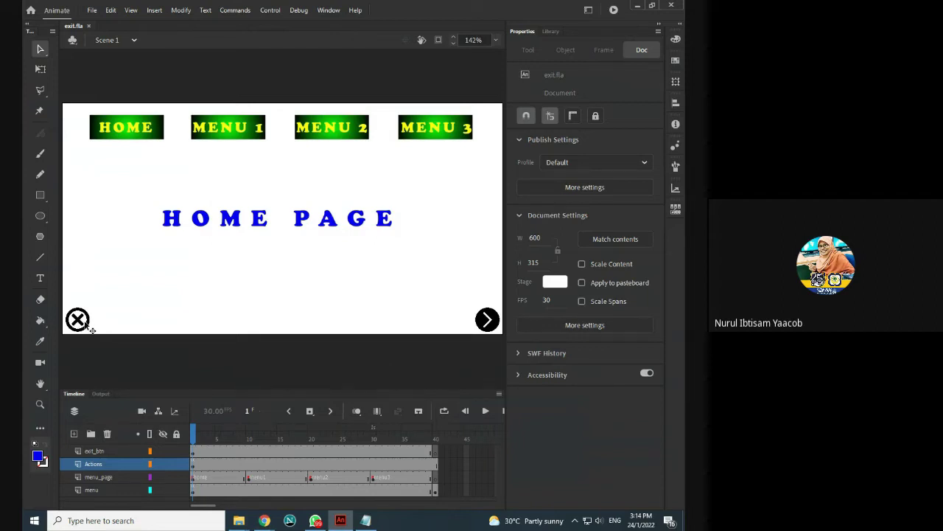
- View the fscommand quit line in Notepad and test the exit button of the maximized exit SWF movie from the animate folder
{"action": "left_click", "coordinate": [366, 520]}
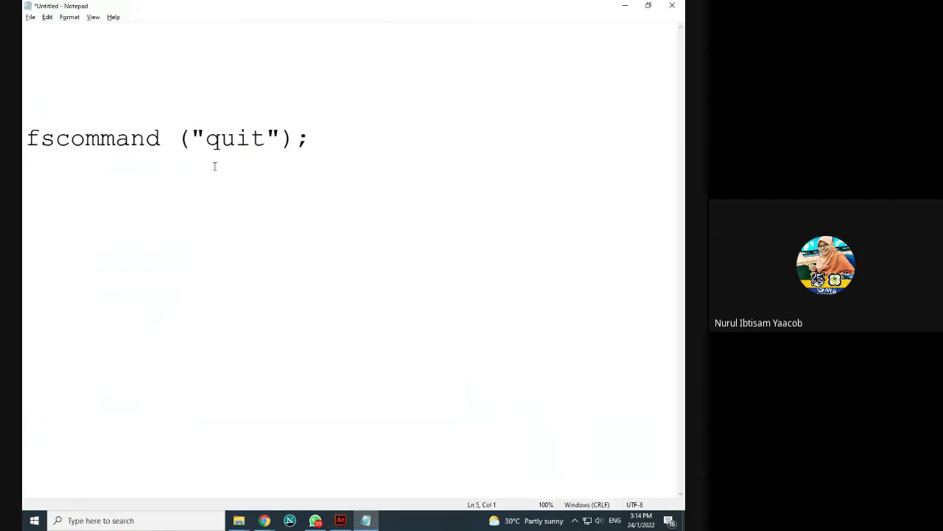
{"action": "left_click", "coordinate": [238, 521]}
{"action": "left_click", "coordinate": [271, 486]}
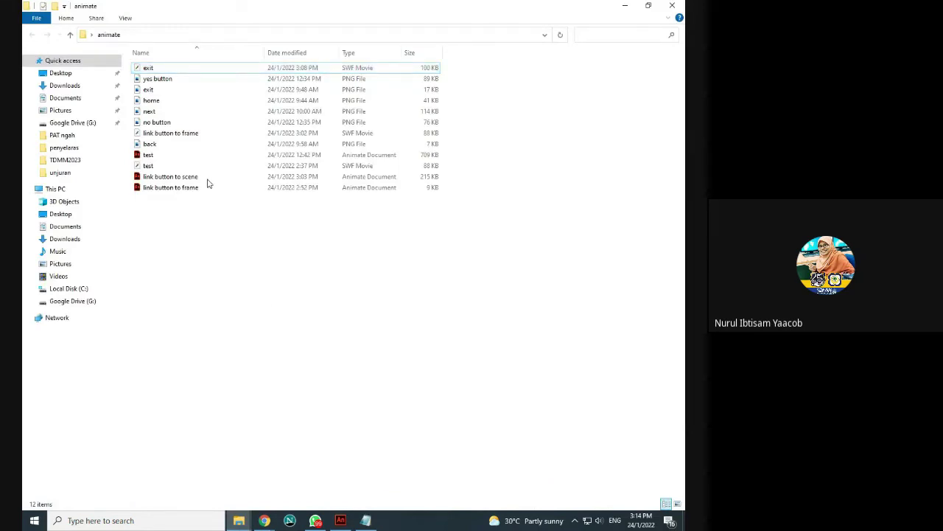
{"action": "double_click", "coordinate": [168, 70]}
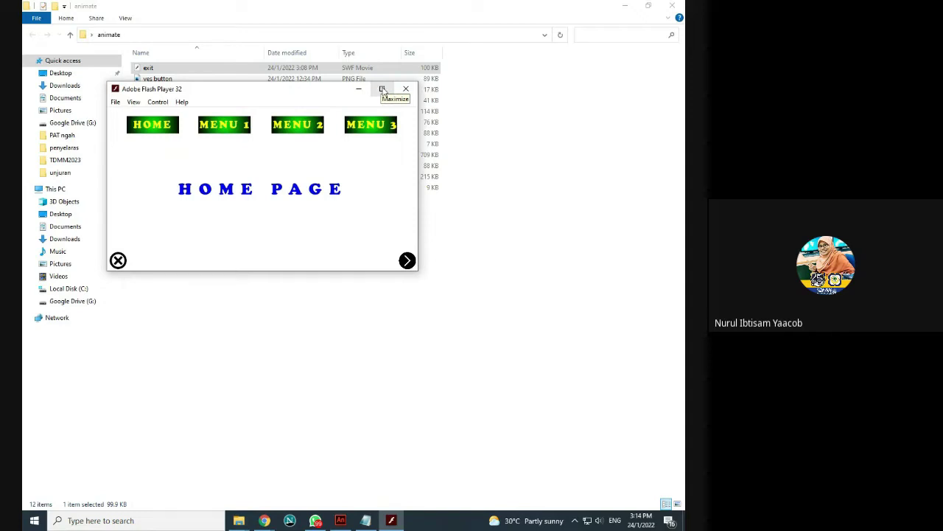
{"action": "left_click", "coordinate": [383, 89]}
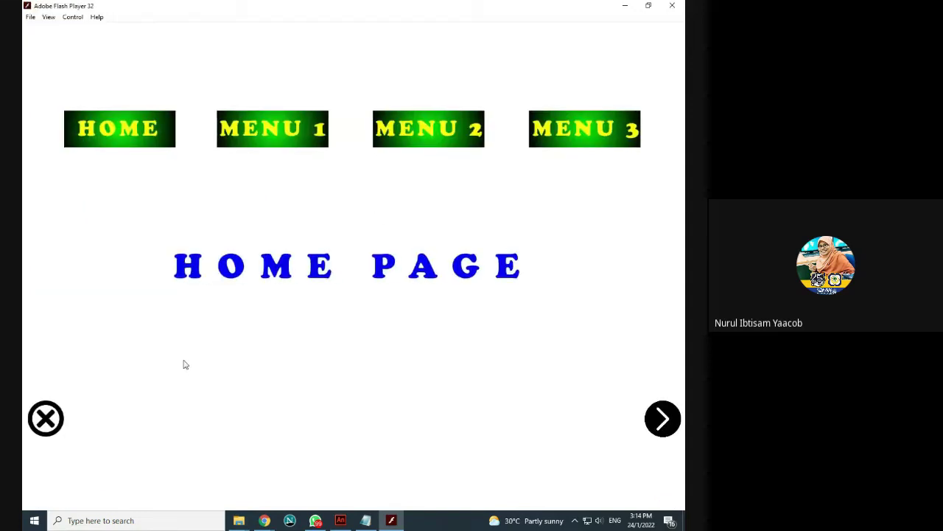
{"action": "left_click", "coordinate": [47, 418]}
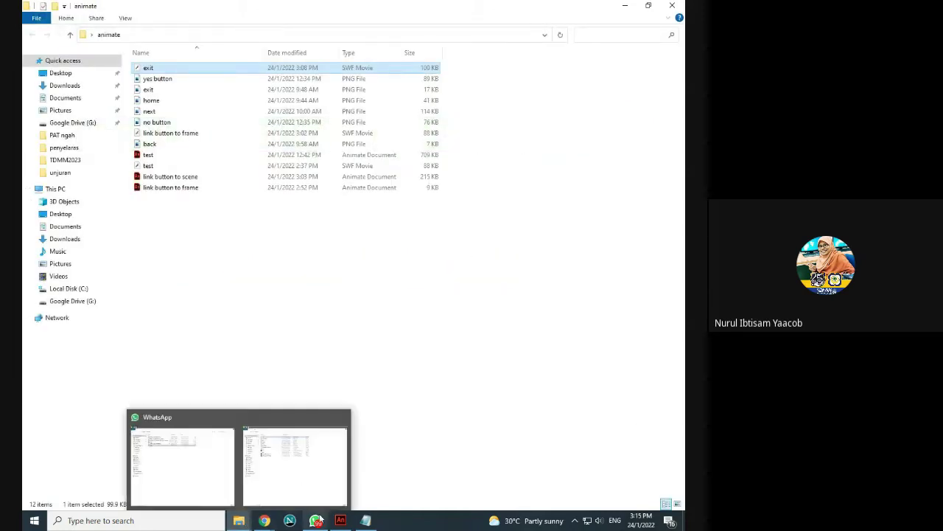
- Switch to Animate and place exit.png from the library on the exit_btn layer, scaled to about 38 px in the stage's lower-left corner
{"action": "mouse_move", "coordinate": [345, 522]}
{"action": "left_click", "coordinate": [351, 504]}
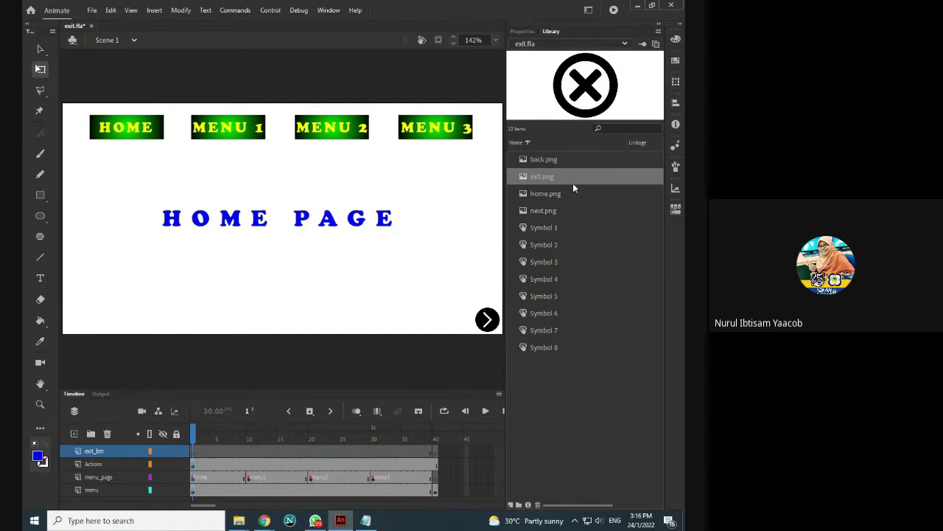
{"action": "left_click_drag", "start_coordinate": [570, 178], "coordinate": [269, 256]}
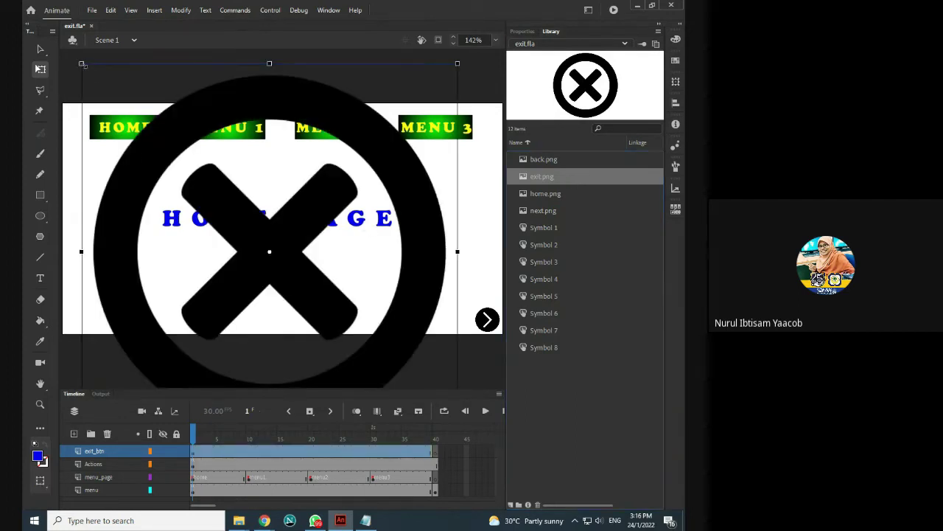
{"action": "left_click_drag", "start_coordinate": [82, 64], "coordinate": [228, 237]}
{"action": "left_click_drag", "start_coordinate": [280, 250], "coordinate": [90, 316]}
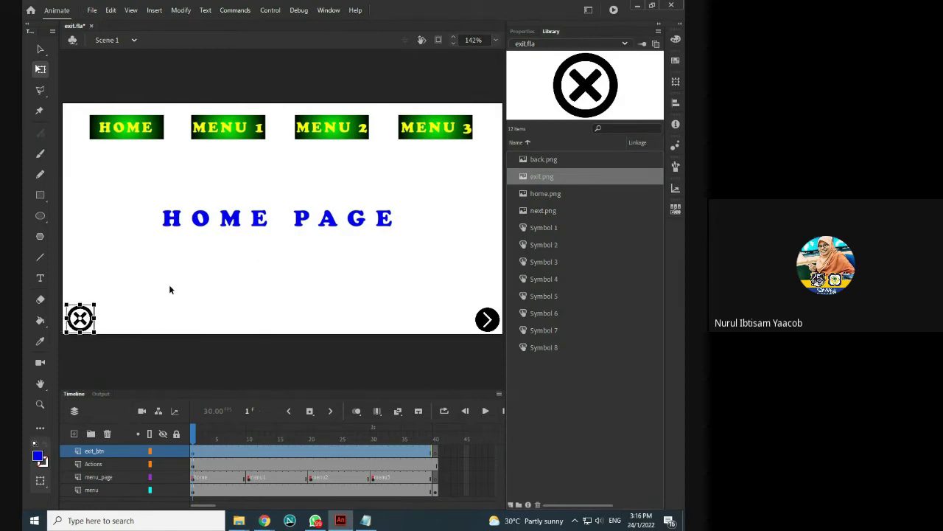
{"action": "key", "text": "Left"}
{"action": "key", "text": "Left"}
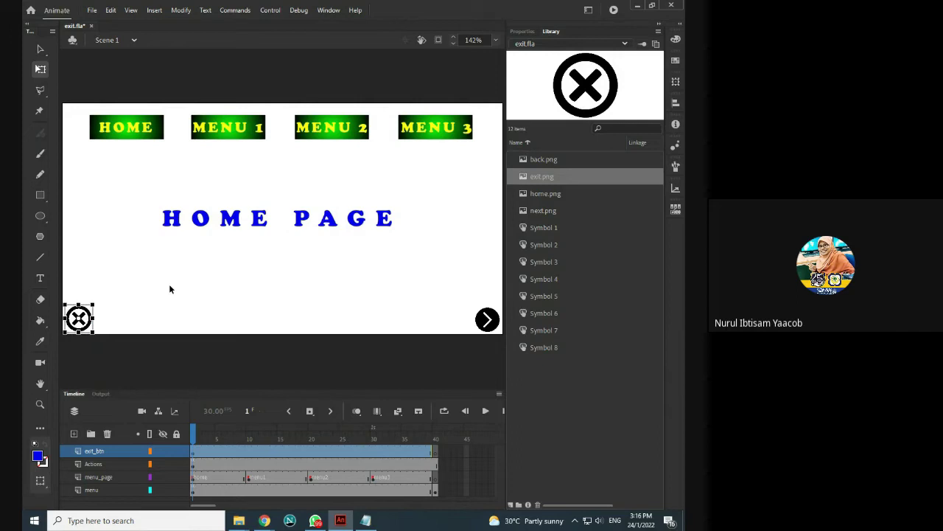
{"action": "left_click", "coordinate": [170, 288]}
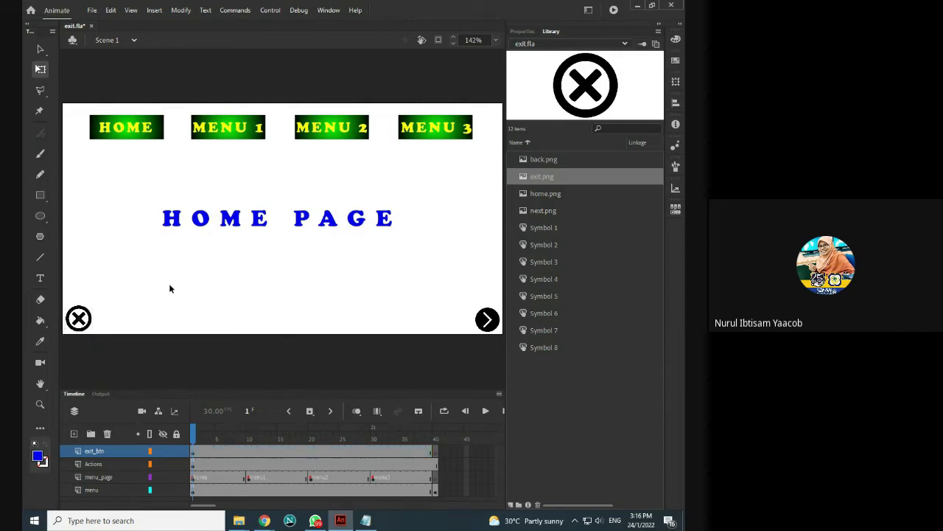
- Convert the exit image on the stage to a Button symbol
{"action": "left_click", "coordinate": [79, 318]}
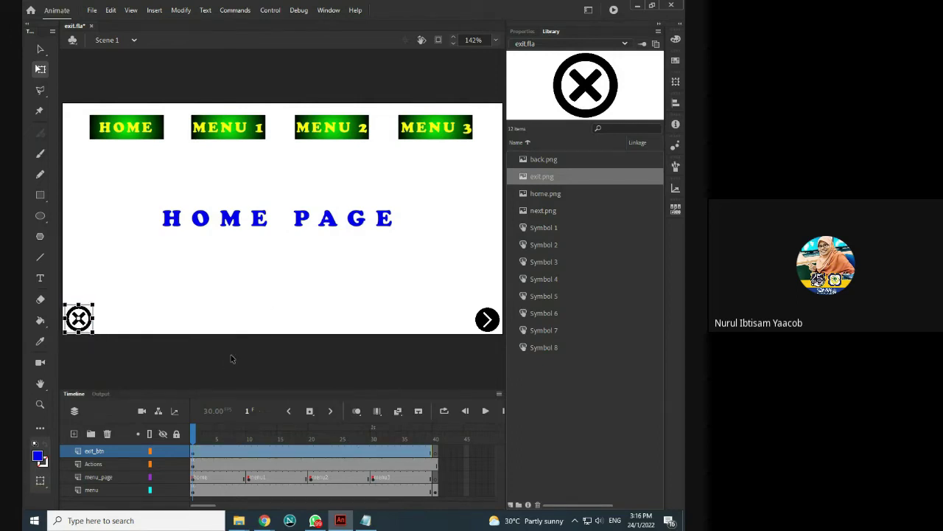
{"action": "key", "text": "F8"}
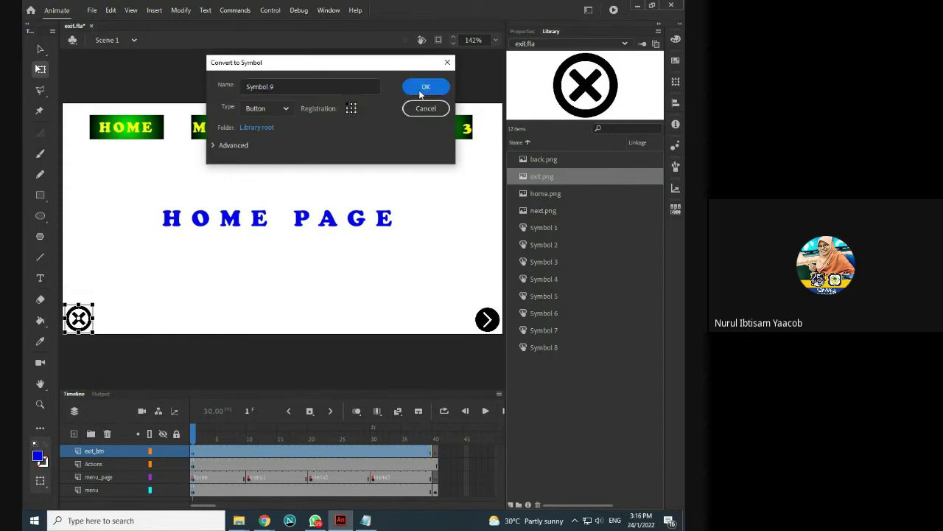
{"action": "left_click", "coordinate": [425, 87]}
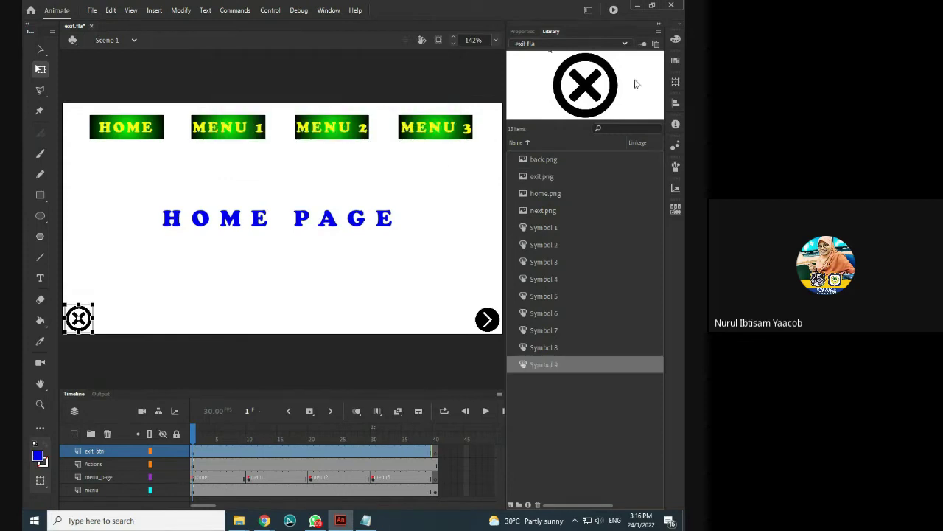
- Give the exit button the instance name exitBTN and deselect it
{"action": "left_click", "coordinate": [524, 31]}
{"action": "left_click", "coordinate": [598, 95]}
{"action": "type", "text": "ex"}
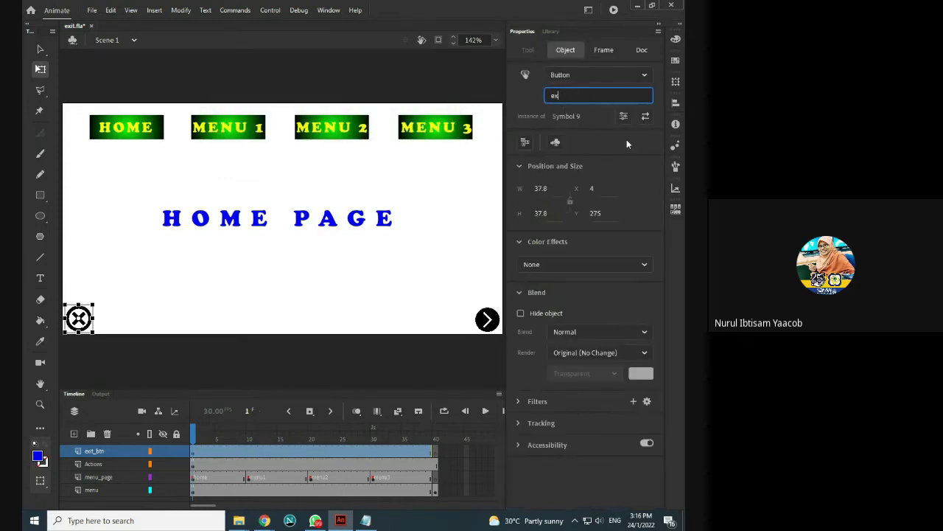
{"action": "type", "text": "itBTN"}
{"action": "key", "text": "Return"}
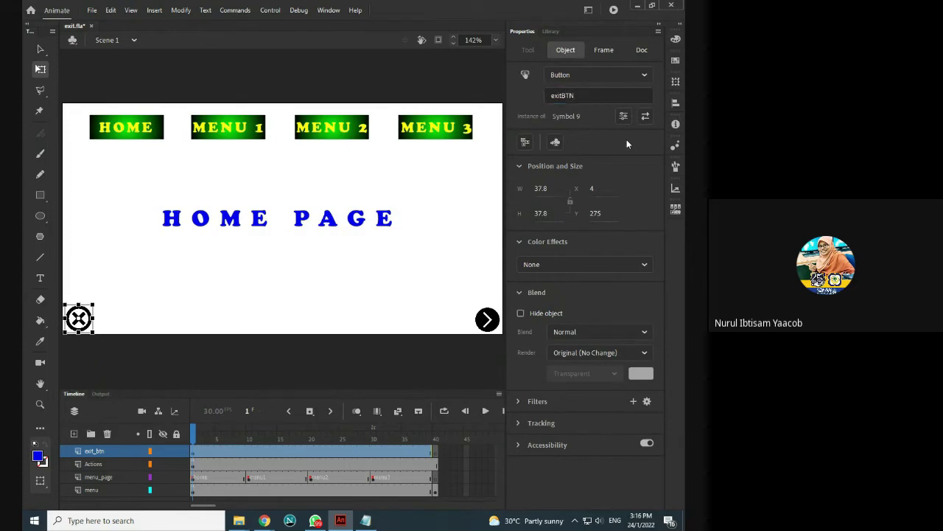
{"action": "left_click", "coordinate": [386, 279]}
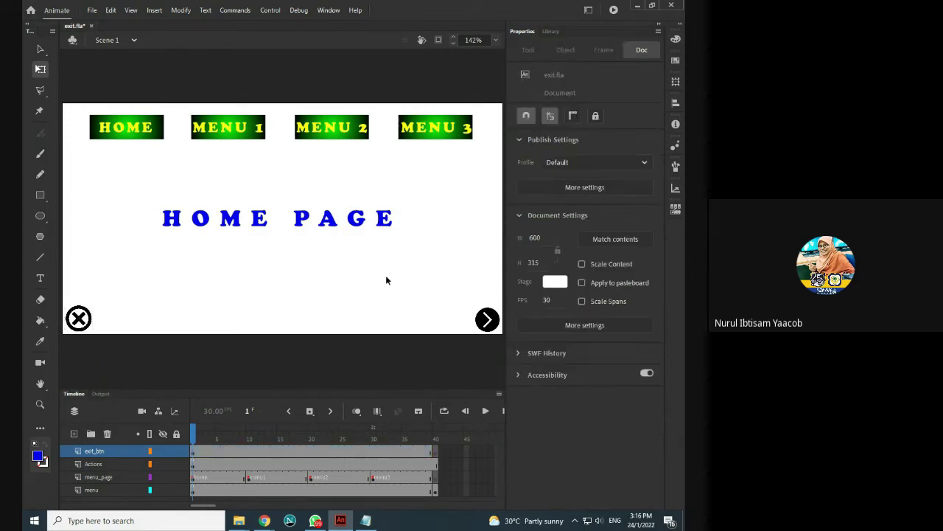
- Go to Scene 2 and insert a new scene after it
{"action": "left_click", "coordinate": [115, 42]}
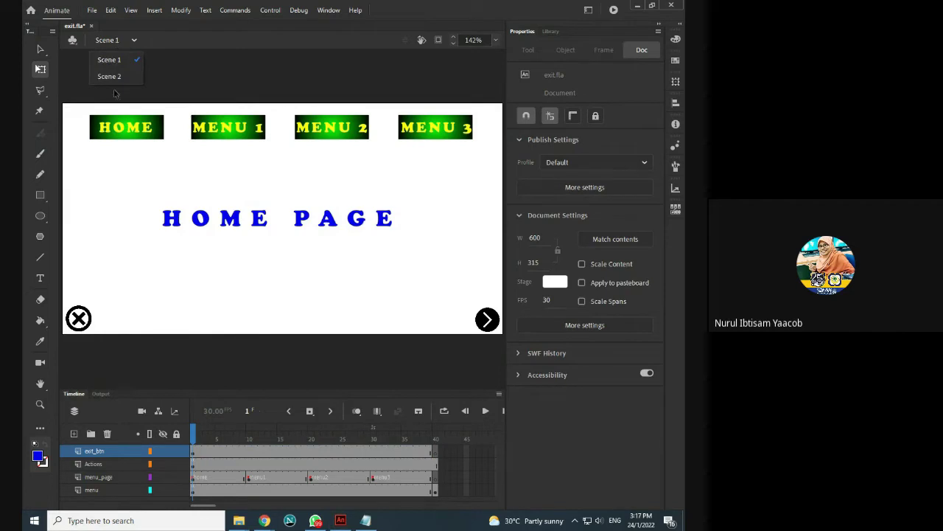
{"action": "left_click", "coordinate": [95, 165]}
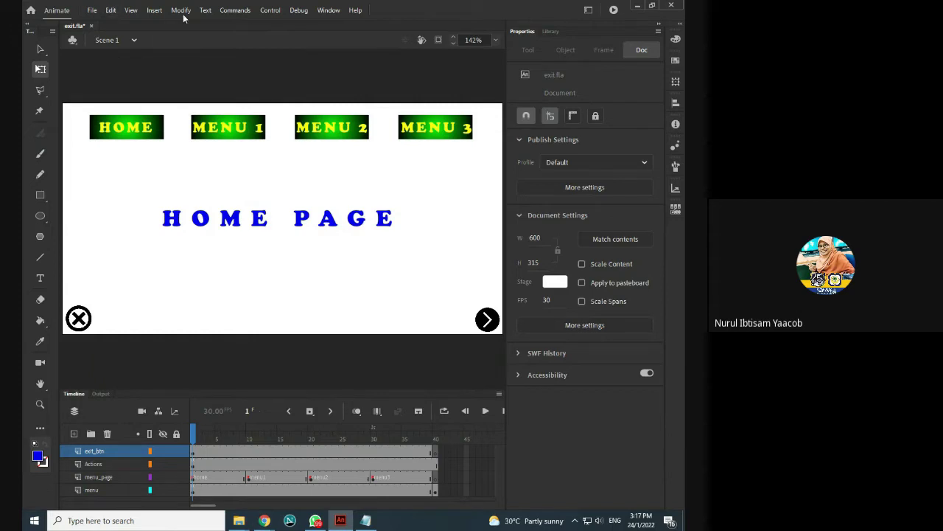
{"action": "left_click", "coordinate": [154, 9]}
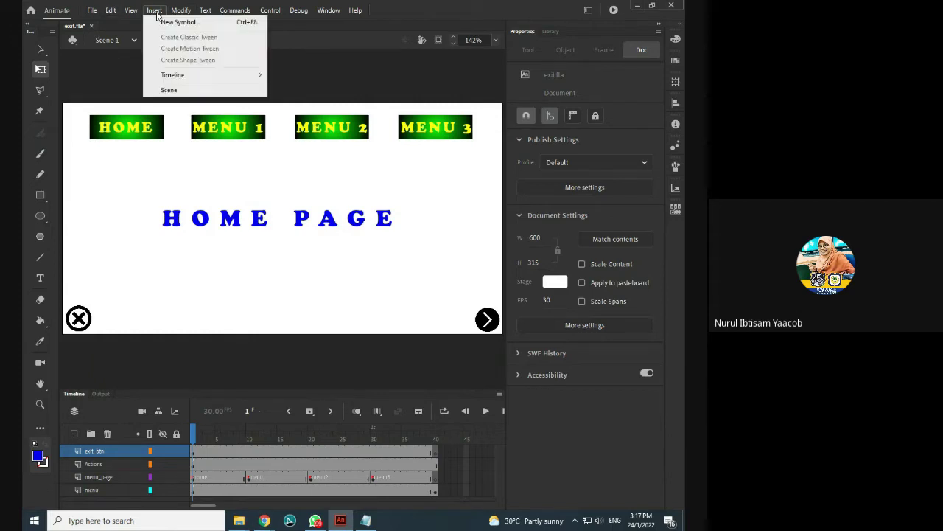
{"action": "left_click", "coordinate": [120, 45]}
{"action": "left_click", "coordinate": [120, 42]}
{"action": "left_click", "coordinate": [109, 76]}
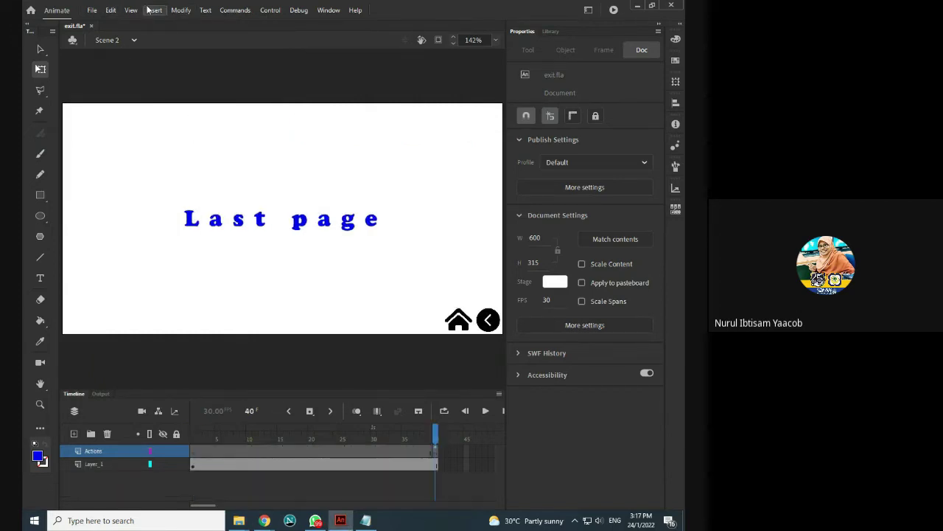
{"action": "left_click", "coordinate": [154, 9]}
{"action": "left_click", "coordinate": [172, 89]}
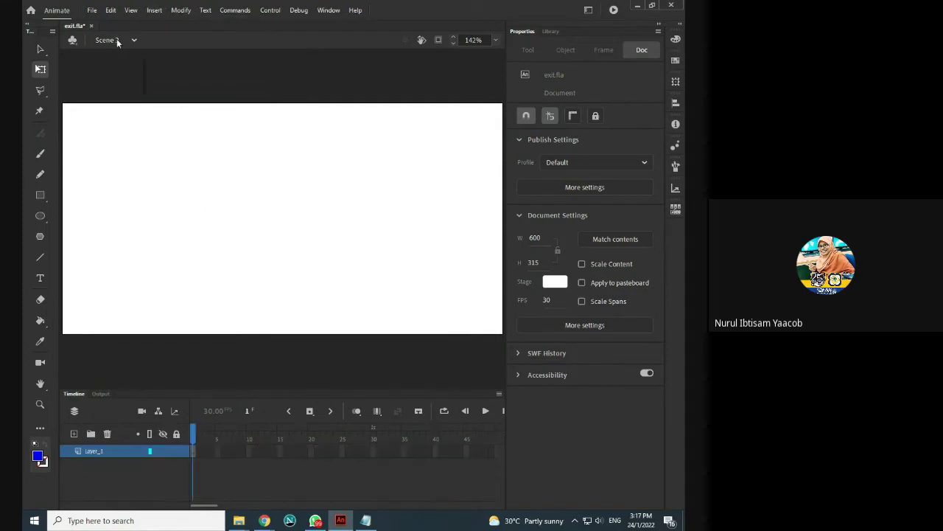
- Review the scene list and compare the last page in Scene 2 with the new Scene 3
{"action": "left_click", "coordinate": [117, 39]}
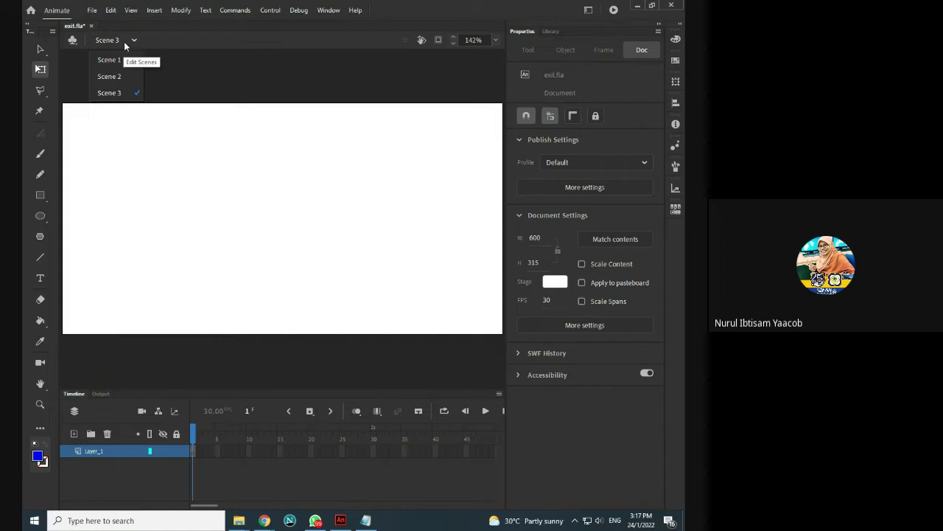
{"action": "left_click", "coordinate": [121, 40]}
{"action": "left_click", "coordinate": [121, 40]}
{"action": "left_click", "coordinate": [117, 76]}
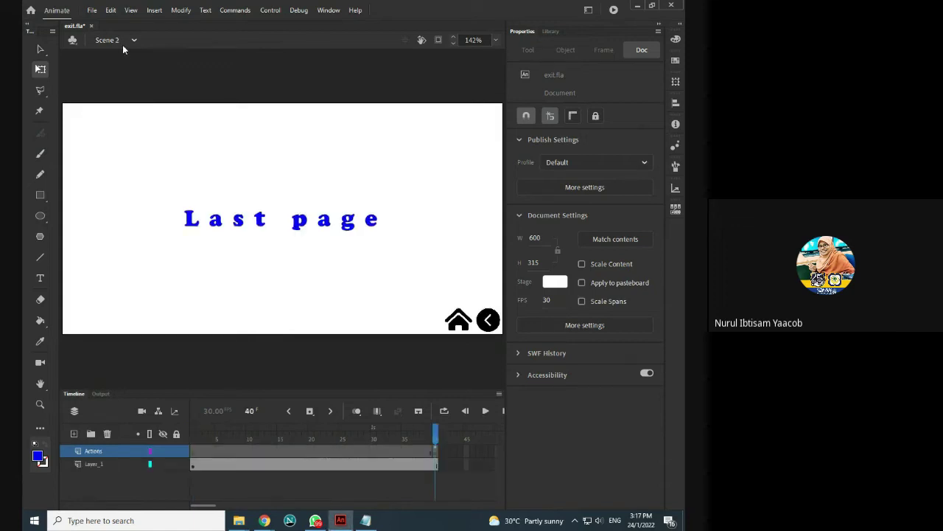
{"action": "left_click", "coordinate": [123, 45]}
{"action": "left_click", "coordinate": [126, 93]}
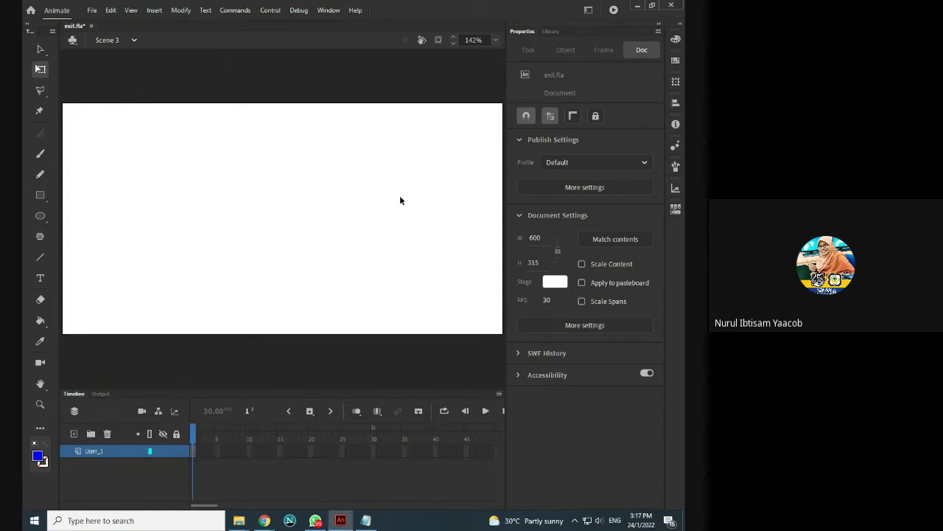
{"action": "left_click", "coordinate": [110, 40]}
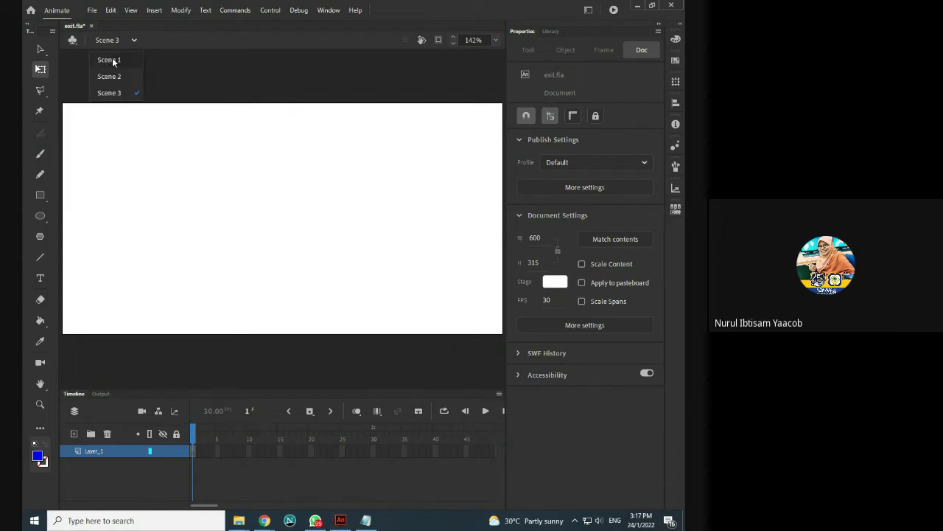
{"action": "left_click", "coordinate": [191, 86]}
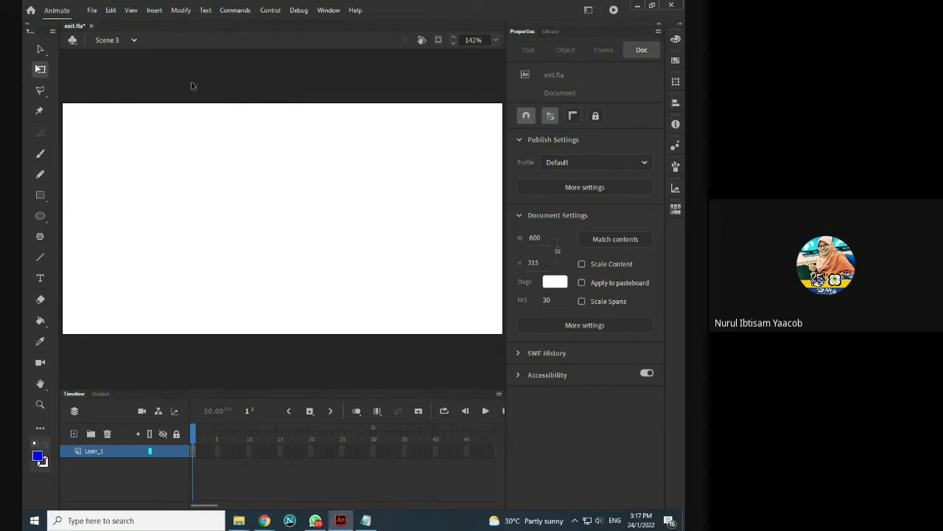
- Extend Layer_1 of Scene 3 to frame 40 and add the two-line text "Are you sure you want to exit?" in 19 pt magenta
{"action": "right_click", "coordinate": [435, 451]}
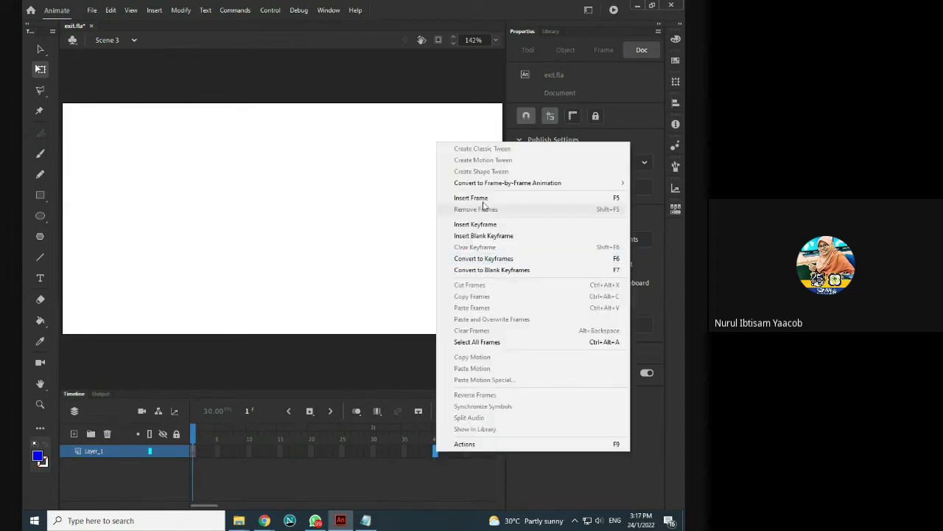
{"action": "left_click", "coordinate": [472, 198]}
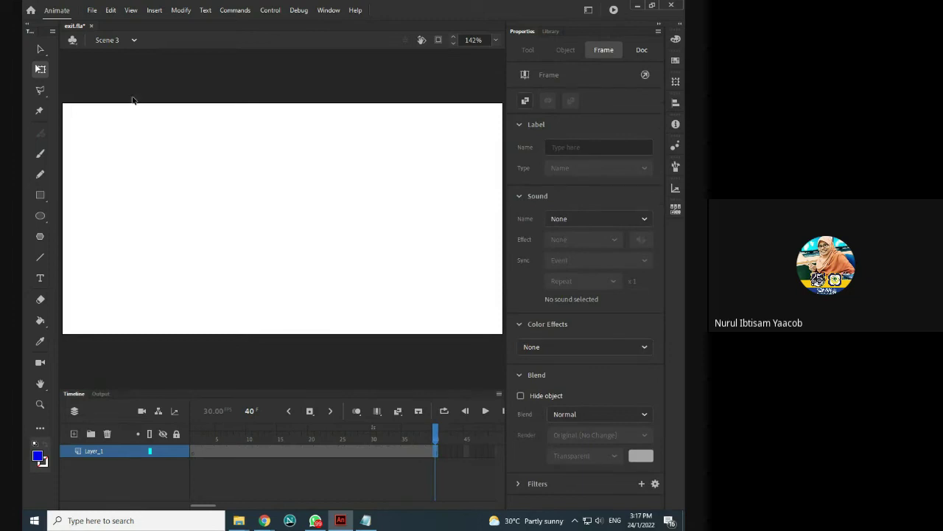
{"action": "left_click", "coordinate": [40, 278]}
{"action": "left_click", "coordinate": [212, 187]}
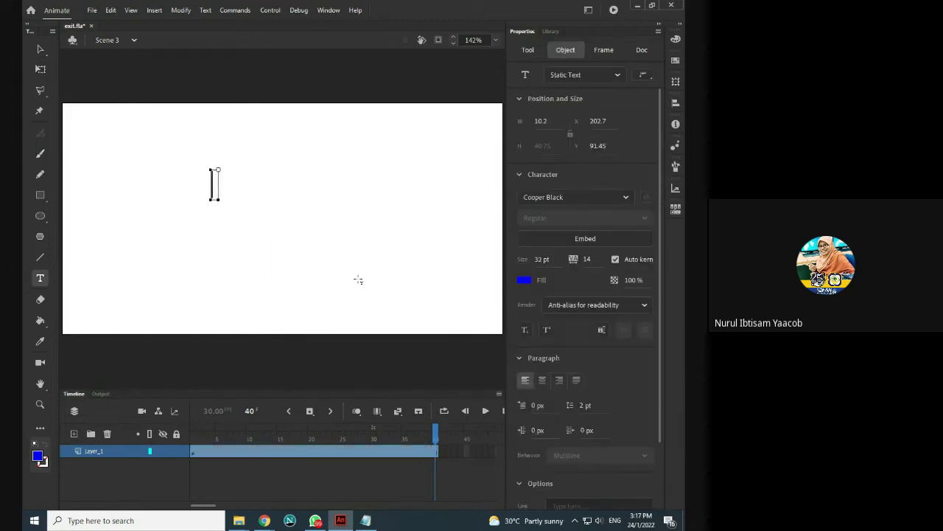
{"action": "type", "text": "Are"}
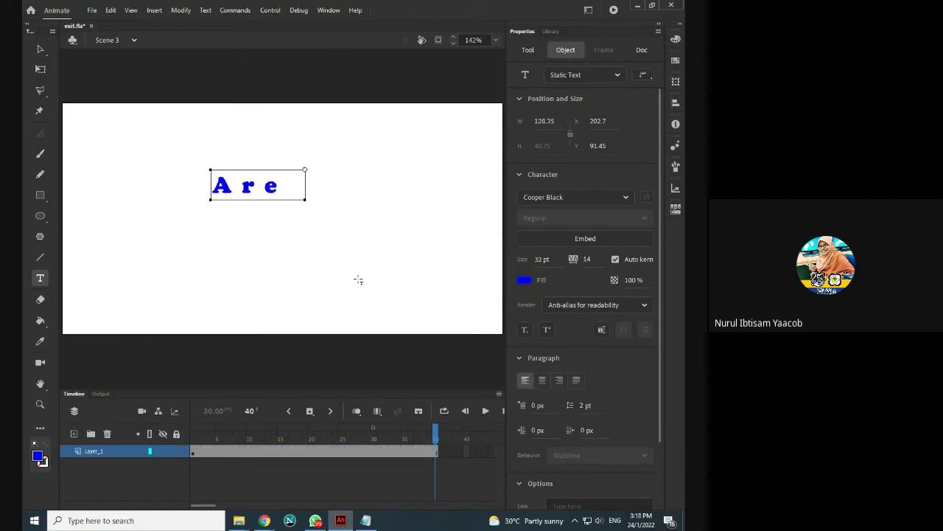
{"action": "type", "text": " your s"}
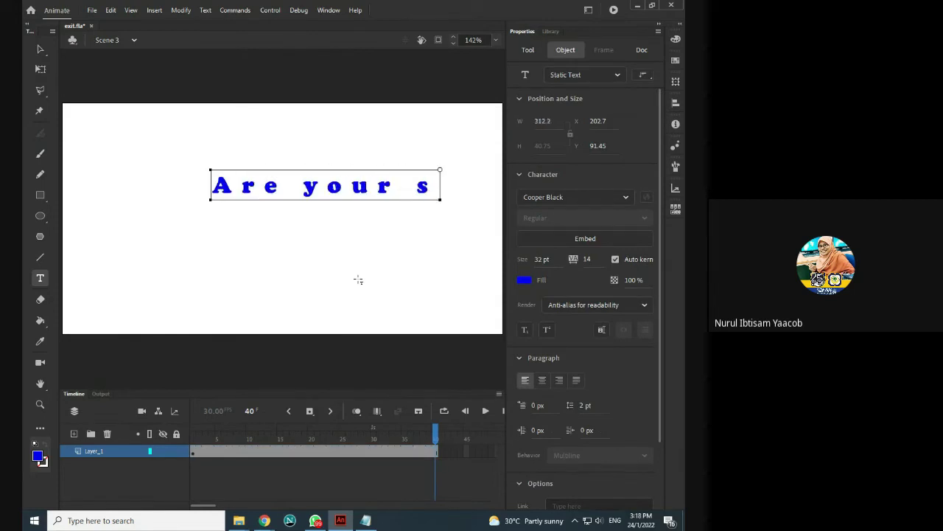
{"action": "key", "text": "BackSpace"}
{"action": "key", "text": "BackSpace"}
{"action": "key", "text": "BackSpace"}
{"action": "key", "text": "BackSpace"}
{"action": "type", "text": "u sure"}
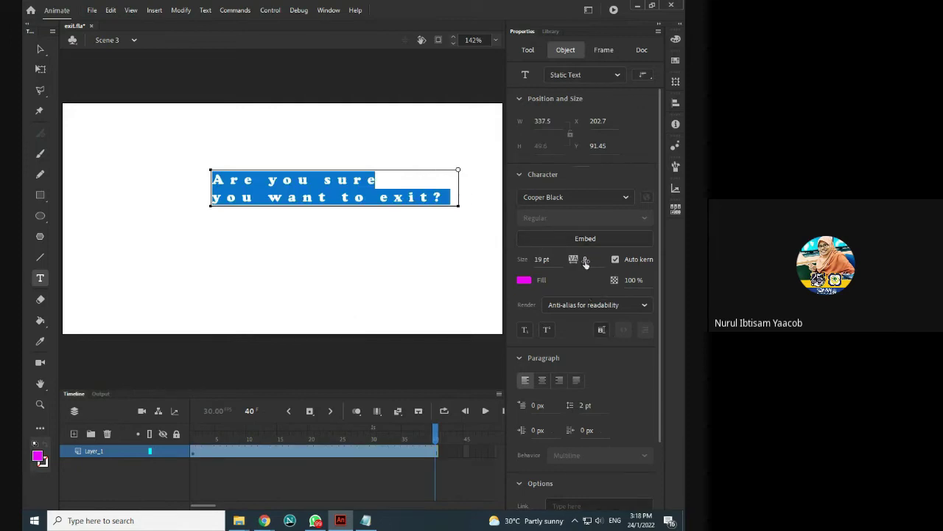
- Center-align the exit question's text and reposition it at the stage's center by cutting it and pasting in center
{"action": "left_click", "coordinate": [542, 380]}
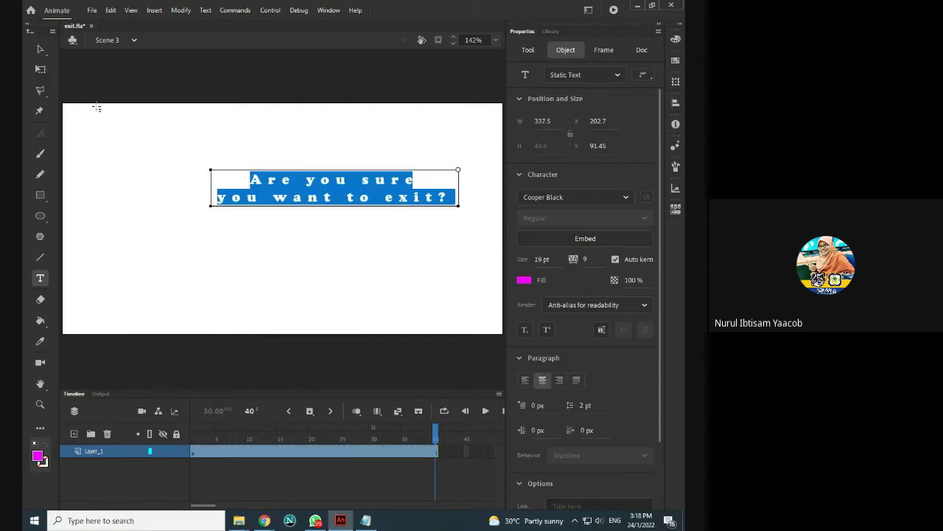
{"action": "left_click", "coordinate": [40, 50]}
{"action": "right_click", "coordinate": [306, 188]}
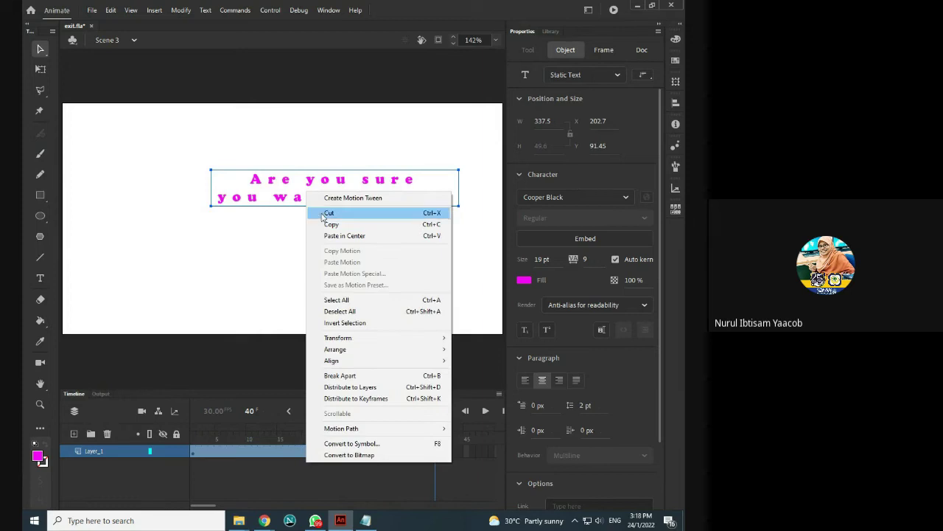
{"action": "left_click", "coordinate": [324, 213]}
{"action": "right_click", "coordinate": [264, 201]}
{"action": "left_click", "coordinate": [317, 223]}
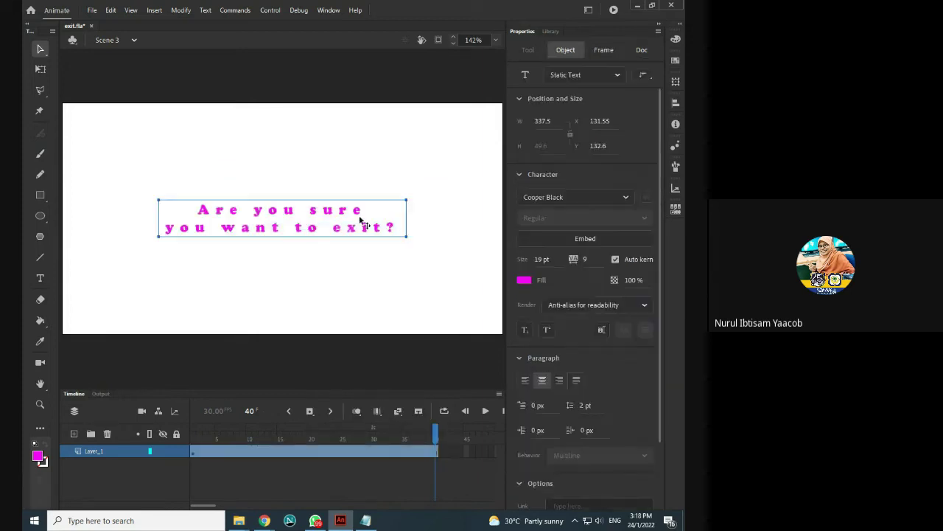
- Move the two-line exit question up above the stage's center
{"action": "left_click_drag", "start_coordinate": [351, 226], "coordinate": [337, 185]}
{"action": "left_click", "coordinate": [461, 241]}
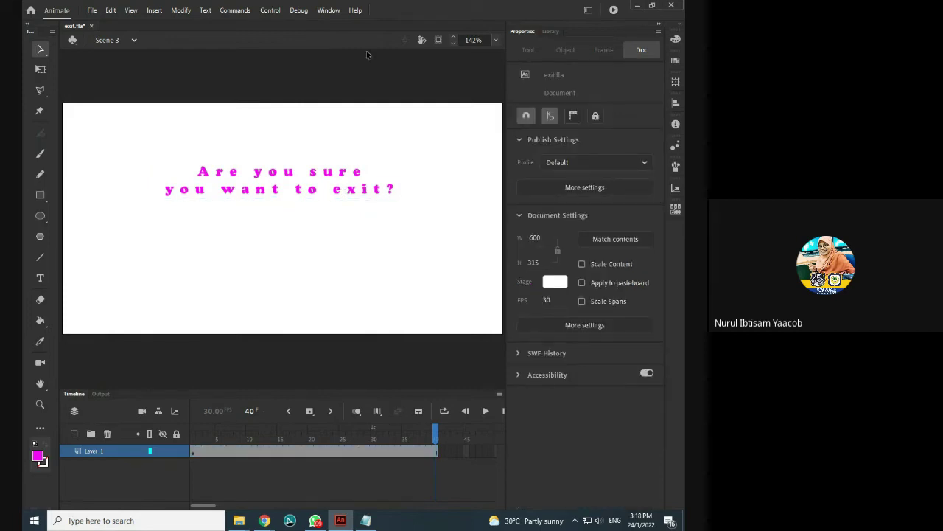
- Import the "yes button" and "no button" images from the Desktop's animate folder into the library and preview both
{"action": "left_click", "coordinate": [90, 11]}
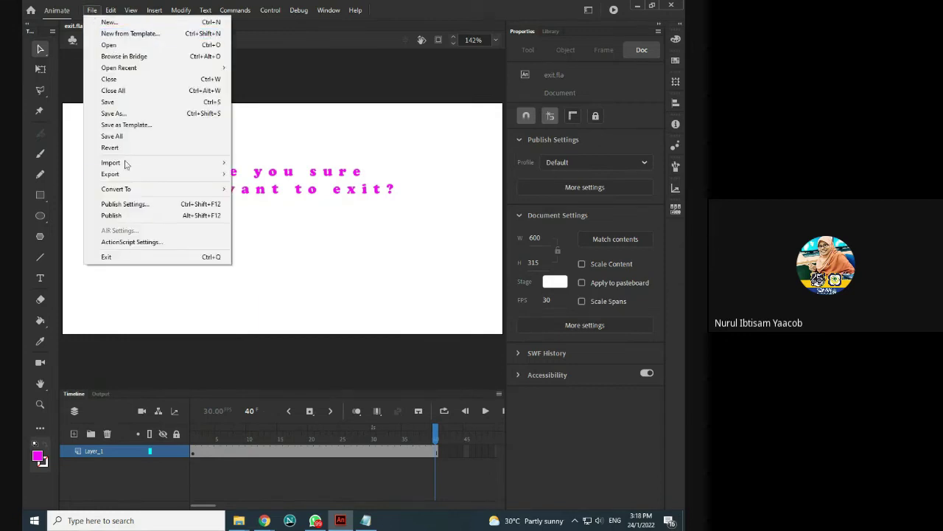
{"action": "mouse_move", "coordinate": [128, 163]}
{"action": "left_click", "coordinate": [310, 173]}
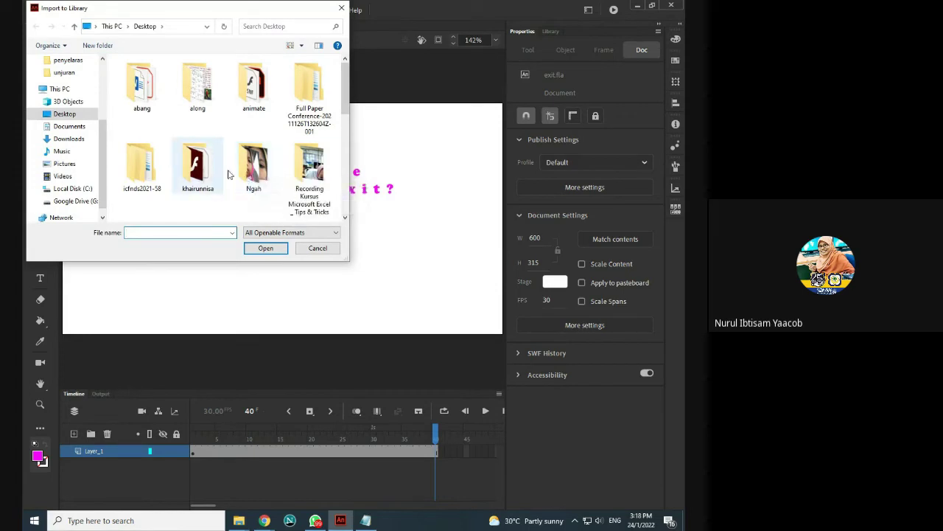
{"action": "double_click", "coordinate": [262, 102]}
{"action": "left_click", "coordinate": [143, 203]}
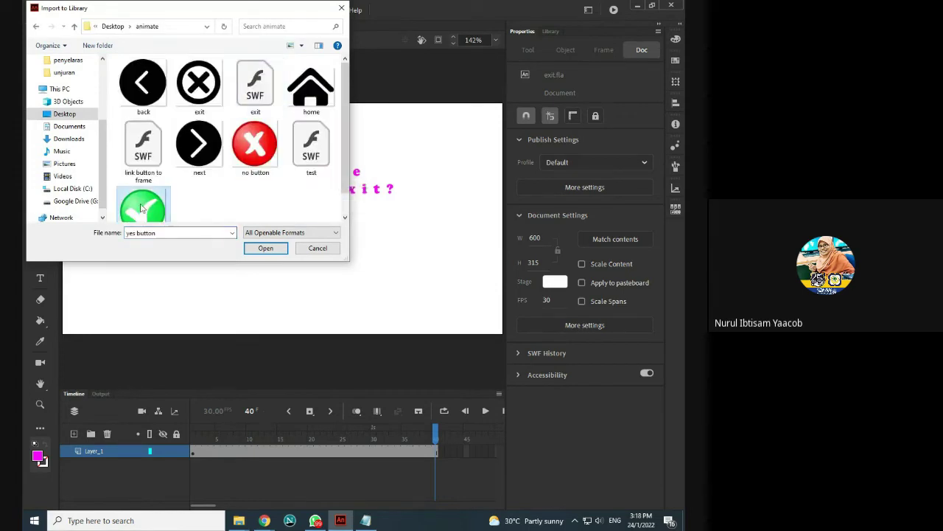
{"action": "left_click", "coordinate": [256, 133], "text": "ctrl"}
{"action": "left_click", "coordinate": [264, 249]}
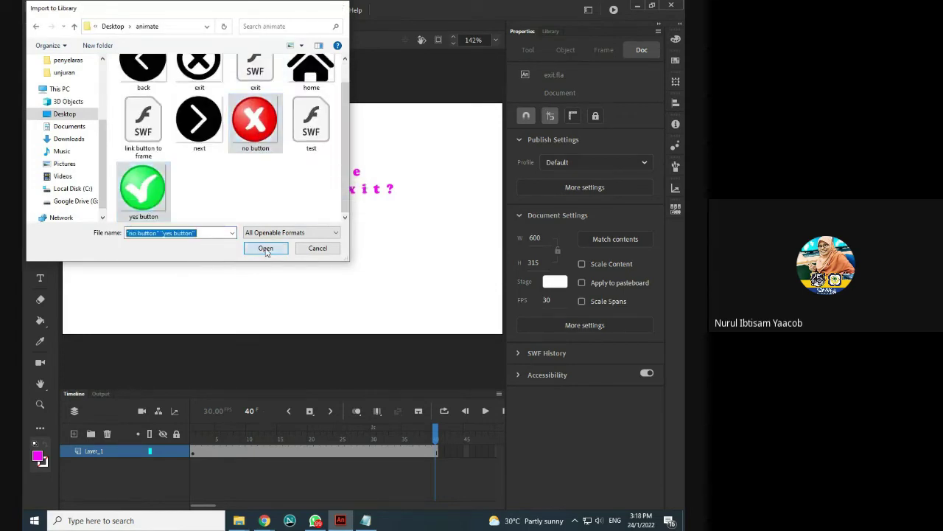
{"action": "left_click", "coordinate": [555, 32]}
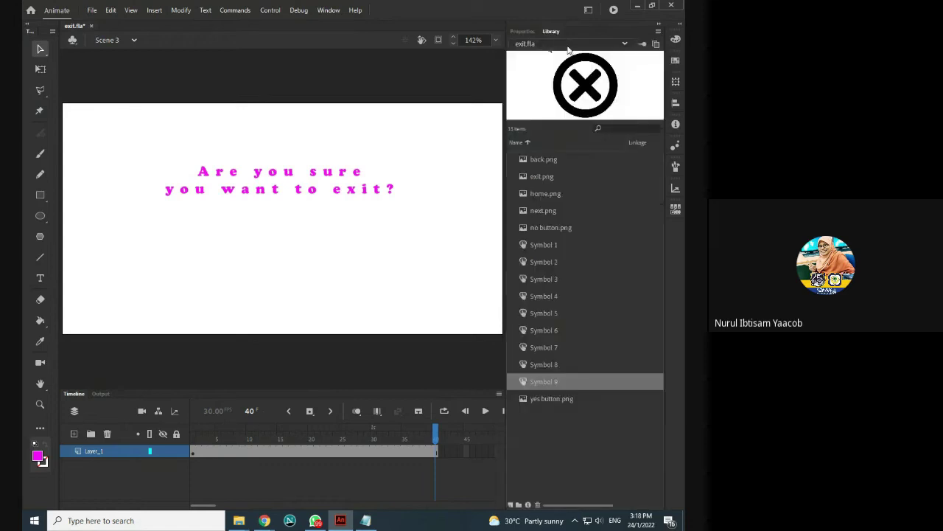
{"action": "left_click", "coordinate": [546, 403]}
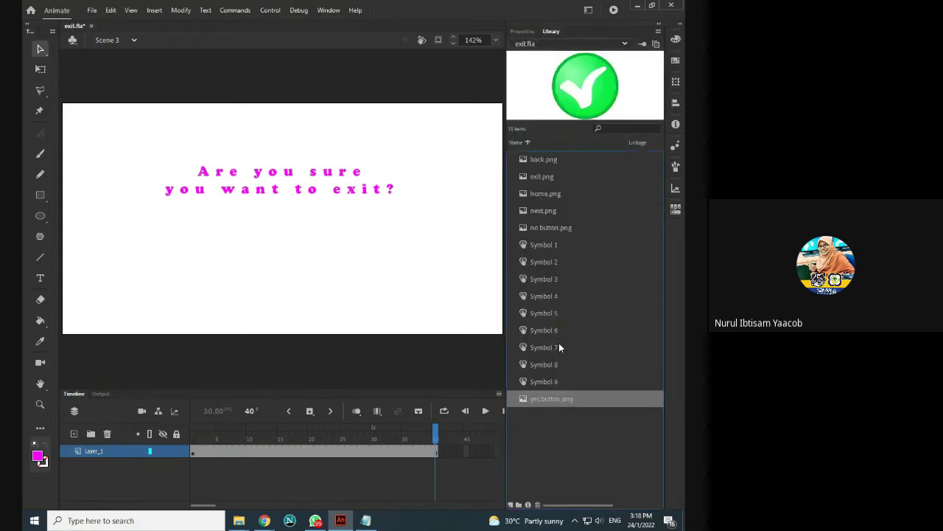
{"action": "left_click", "coordinate": [558, 228]}
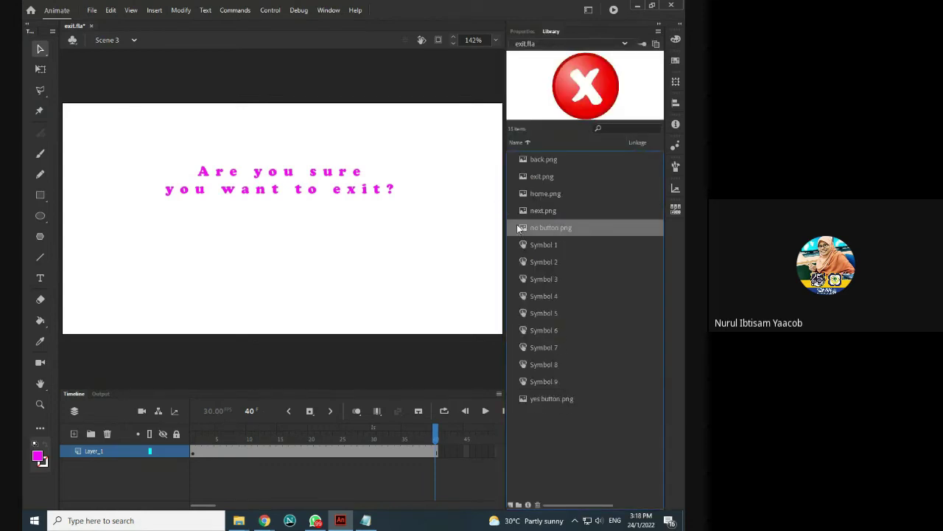
- Place the yes button image in Scene 3, scale it down to about 41 × 42 px, and position it below the question
{"action": "left_click", "coordinate": [569, 400]}
{"action": "left_click_drag", "start_coordinate": [583, 402], "coordinate": [203, 241]}
{"action": "left_click", "coordinate": [40, 68]}
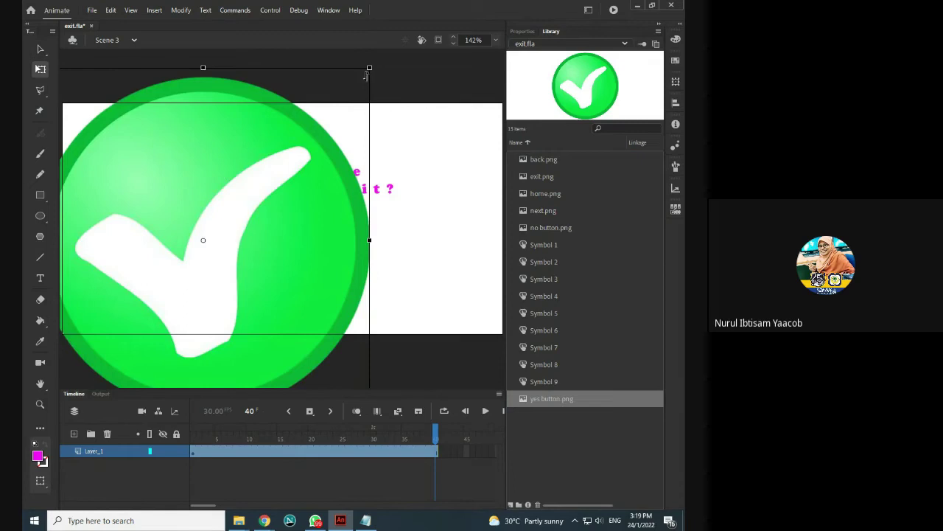
{"action": "left_click_drag", "start_coordinate": [370, 68], "coordinate": [270, 226]}
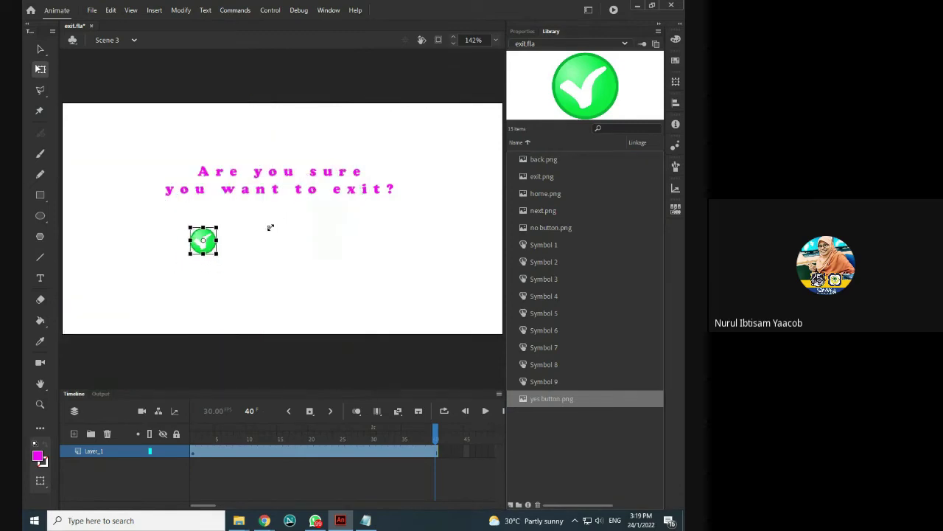
{"action": "left_click_drag", "start_coordinate": [203, 240], "coordinate": [229, 240]}
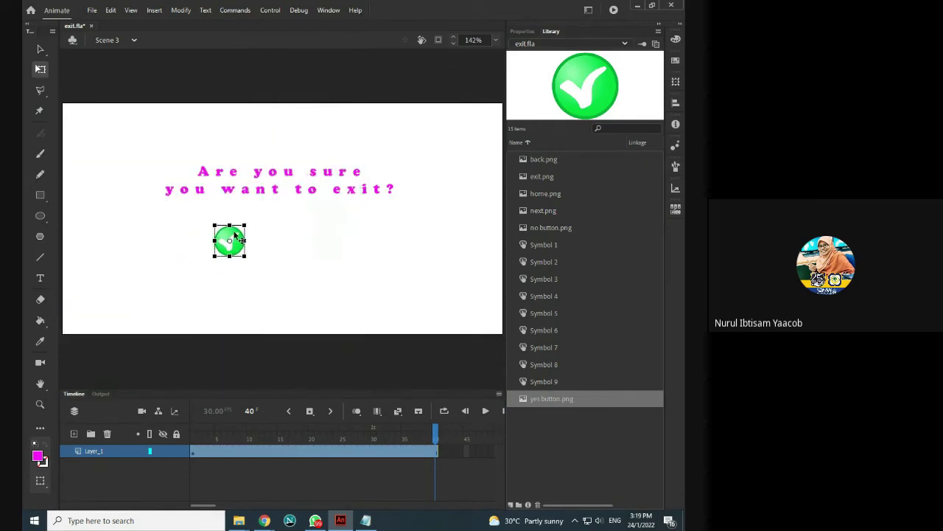
- Place the no button image to the right of the yes button and scale it down to about 40 × 41 px
{"action": "left_click", "coordinate": [561, 227]}
{"action": "left_click_drag", "start_coordinate": [573, 229], "coordinate": [330, 248]}
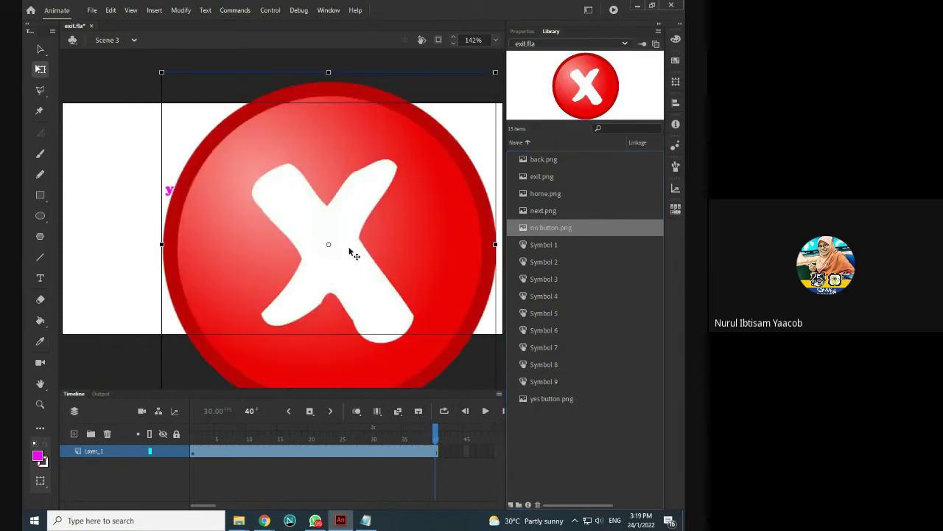
{"action": "left_click_drag", "start_coordinate": [264, 180], "coordinate": [289, 227]}
{"action": "left_click", "coordinate": [358, 262]}
- Center the yes and no button images together on the stage by cutting both and pasting them in center
{"action": "left_click_drag", "start_coordinate": [217, 219], "coordinate": [315, 260]}
{"action": "right_click", "coordinate": [307, 254]}
{"action": "left_click", "coordinate": [336, 200]}
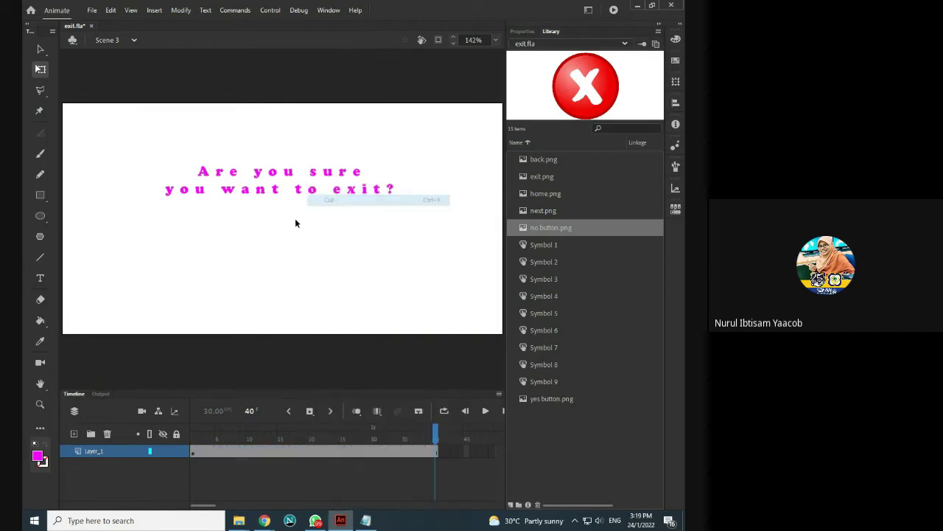
{"action": "right_click", "coordinate": [295, 219]}
{"action": "left_click", "coordinate": [332, 250]}
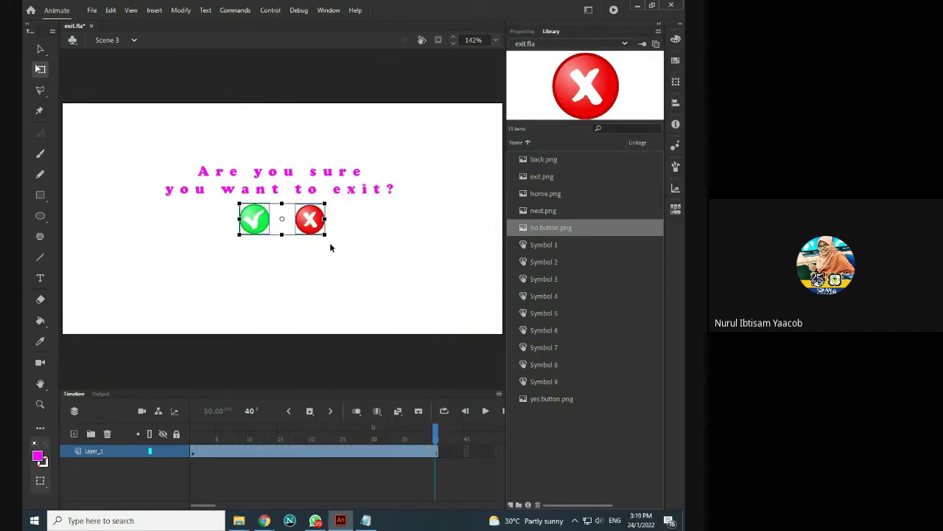
- Nudge the pair of button images straight down to leave a gap below the exit question
{"action": "key", "text": "Down"}
{"action": "key", "text": "Down"}
{"action": "key", "text": "Down"}
{"action": "key", "text": "Down"}
{"action": "key", "text": "Down"}
{"action": "key", "text": "Down"}
{"action": "key", "text": "Down"}
{"action": "key", "text": "Down"}
{"action": "key", "text": "Down"}
{"action": "key", "text": "Down"}
{"action": "key", "text": "Down"}
{"action": "key", "text": "Down"}
{"action": "key", "text": "Down"}
{"action": "key", "text": "Down"}
{"action": "key", "text": "Down"}
{"action": "key", "text": "Down"}
{"action": "key", "text": "Down"}
{"action": "key", "text": "Down"}
{"action": "key", "text": "Down"}
{"action": "key", "text": "Down"}
{"action": "key", "text": "Down"}
{"action": "key", "text": "Down"}
{"action": "key", "text": "Down"}
{"action": "key", "text": "Down"}
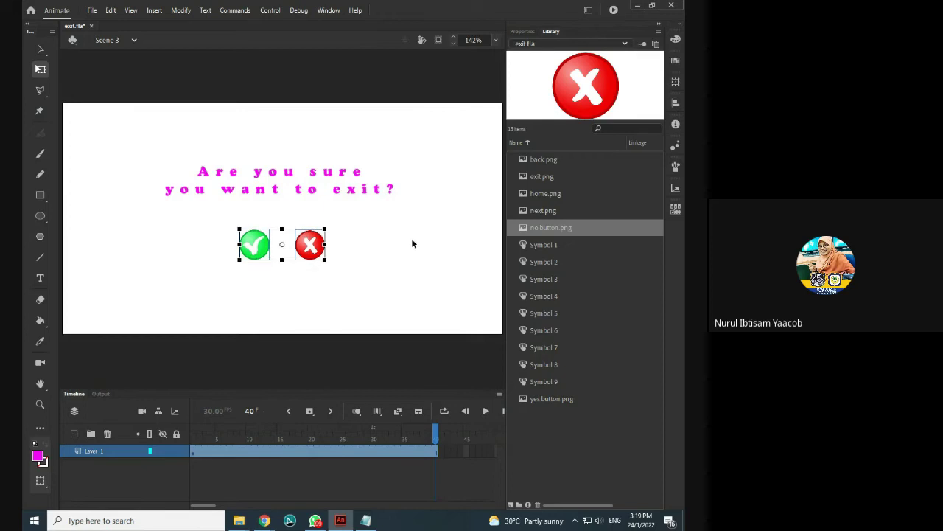
{"action": "left_click", "coordinate": [411, 238]}
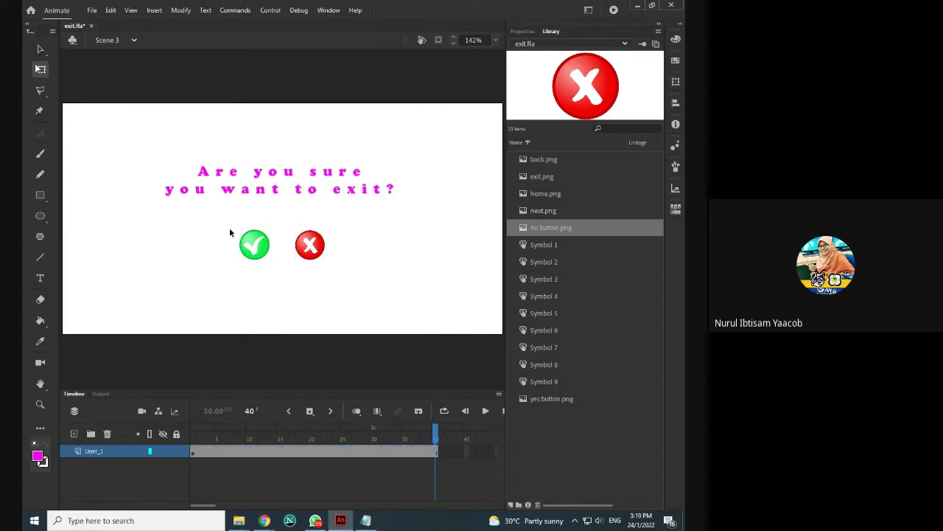
- Convert the green yes image into a button symbol
{"action": "left_click_drag", "start_coordinate": [222, 217], "coordinate": [280, 275]}
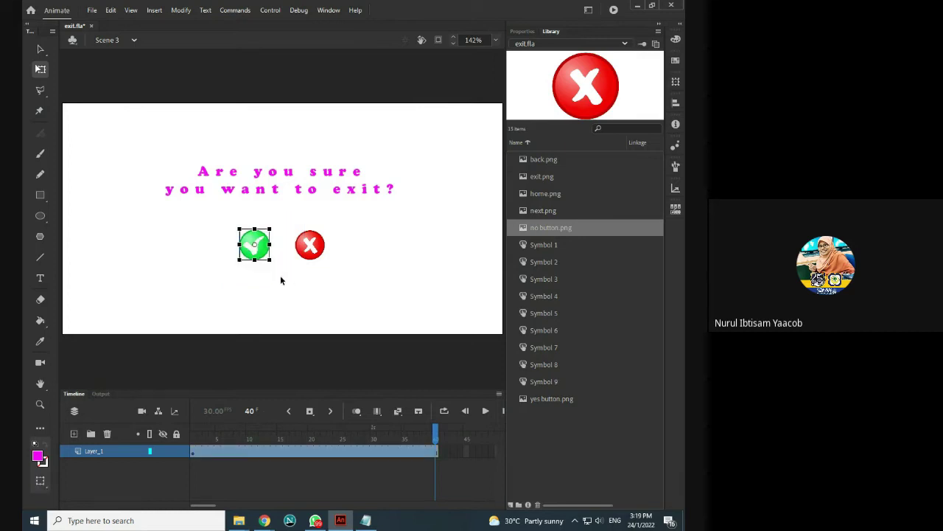
{"action": "left_click", "coordinate": [277, 246]}
{"action": "key", "text": "v"}
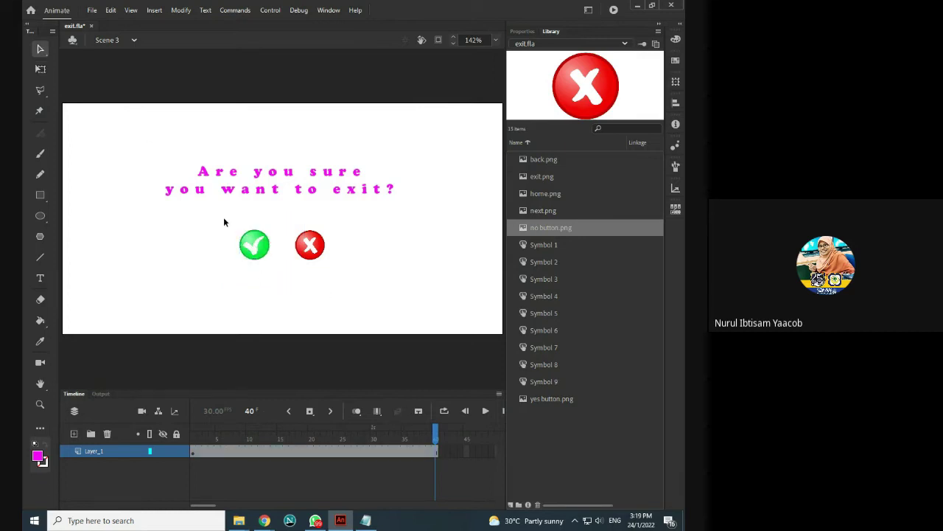
{"action": "left_click_drag", "start_coordinate": [227, 218], "coordinate": [281, 275]}
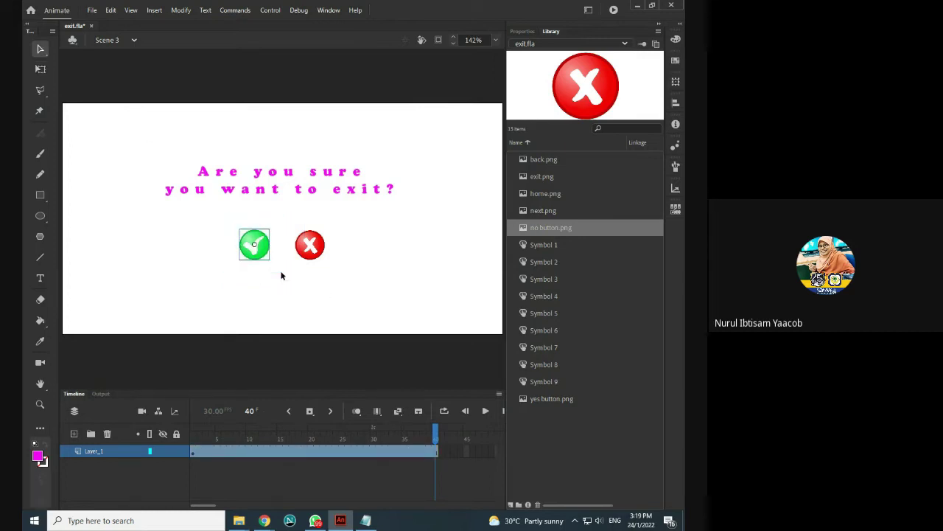
{"action": "key", "text": "F8"}
{"action": "left_click", "coordinate": [421, 88]}
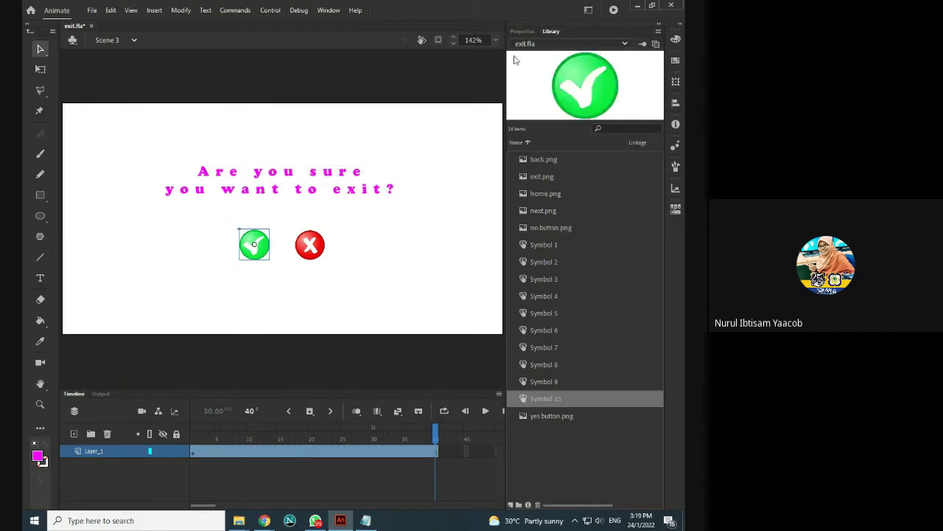
- Give the green yes button the instance name yesBTN
{"action": "left_click", "coordinate": [522, 31]}
{"action": "left_click", "coordinate": [571, 94]}
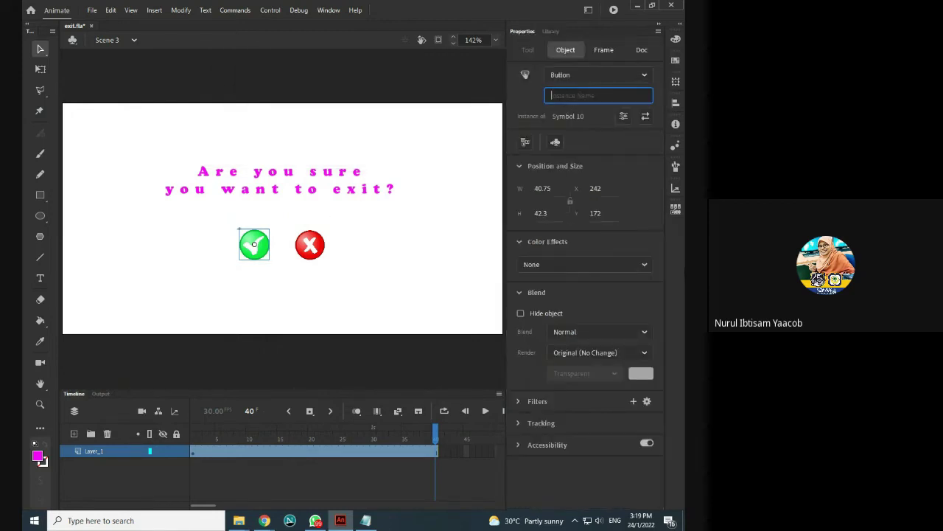
{"action": "type", "text": "yesBTN"}
{"action": "key", "text": "Return"}
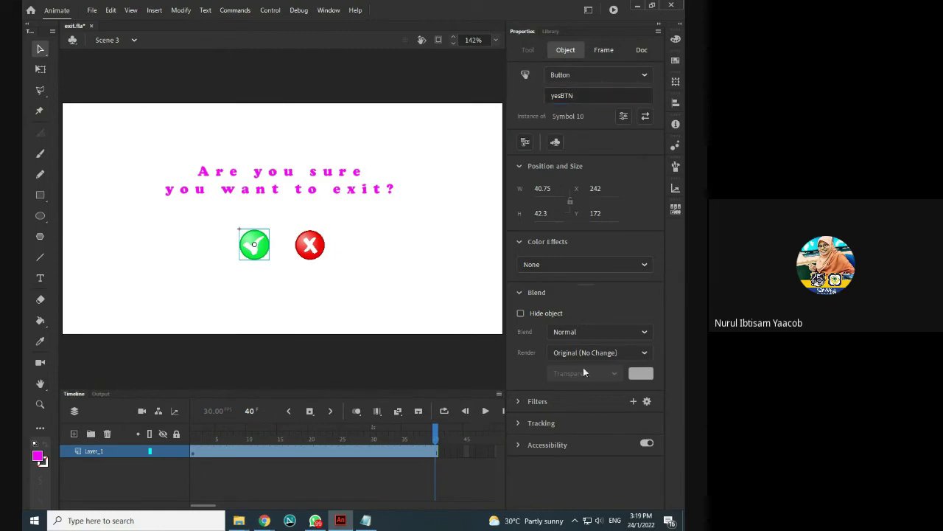
- Convert the red no image into a button symbol
{"action": "left_click", "coordinate": [390, 279]}
{"action": "left_click_drag", "start_coordinate": [291, 218], "coordinate": [347, 278]}
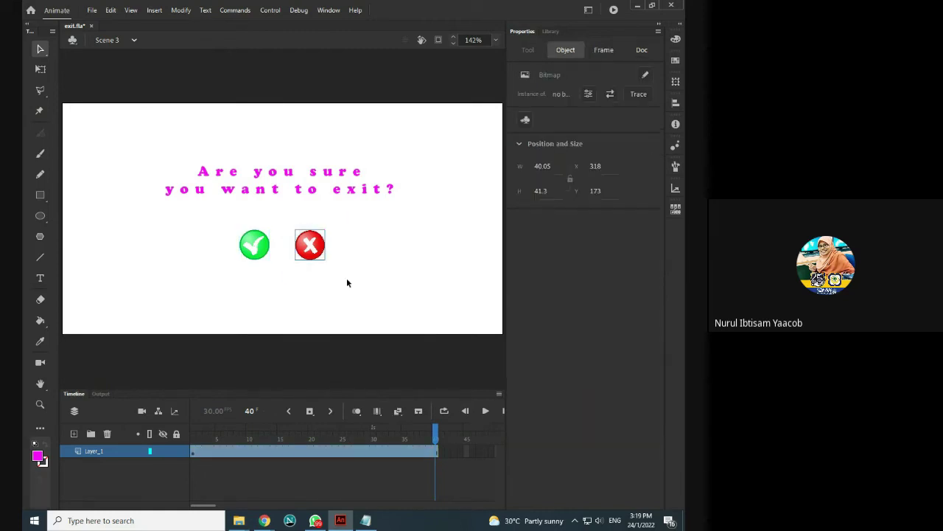
{"action": "key", "text": "F8"}
{"action": "left_click", "coordinate": [420, 86]}
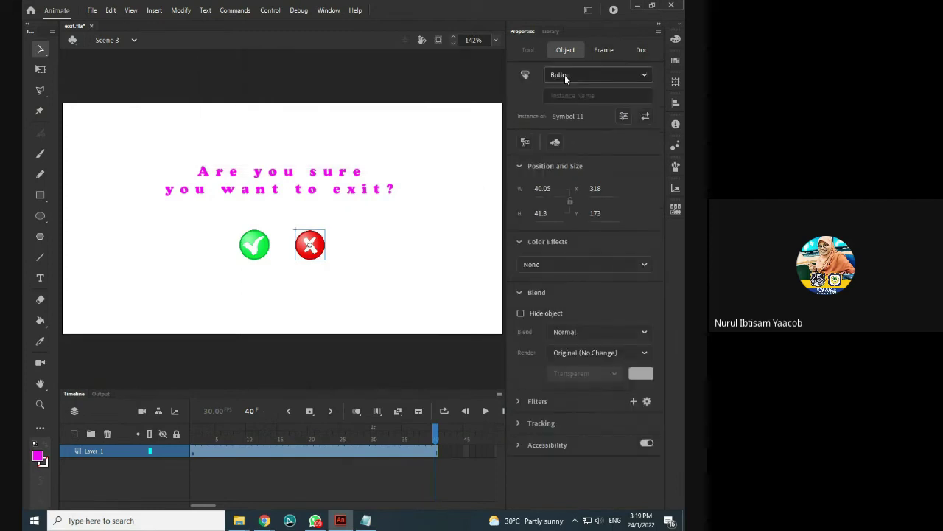
- Give the red no button the instance name noBTN
{"action": "left_click", "coordinate": [562, 96]}
{"action": "type", "text": "noB"}
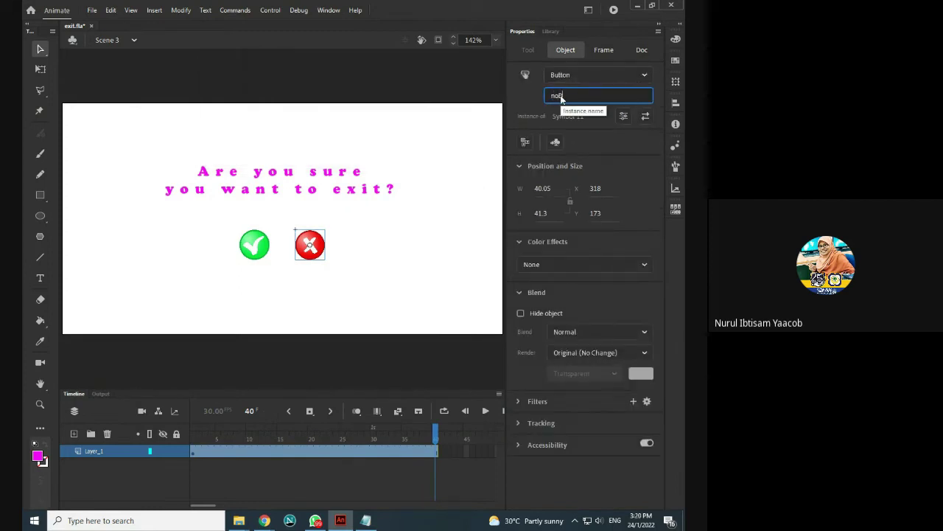
{"action": "type", "text": "TN"}
{"action": "key", "text": "Return"}
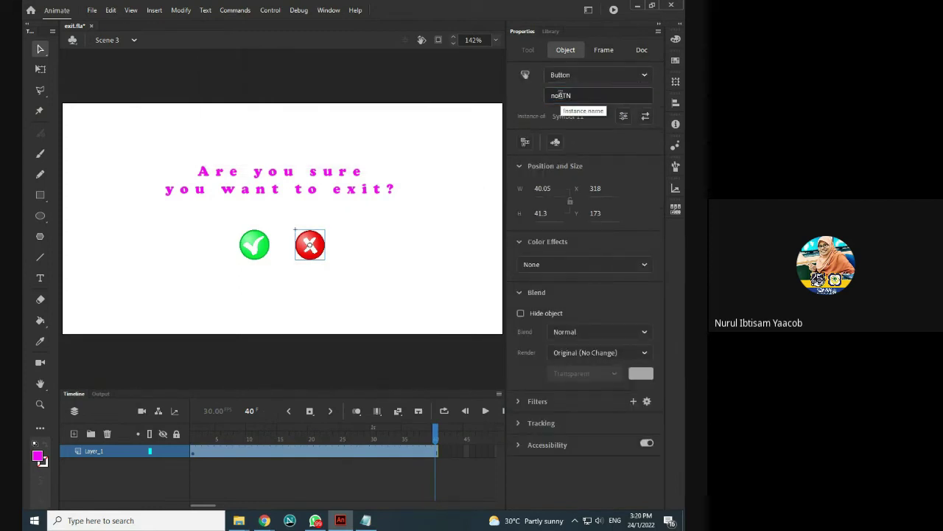
{"action": "left_click", "coordinate": [453, 236]}
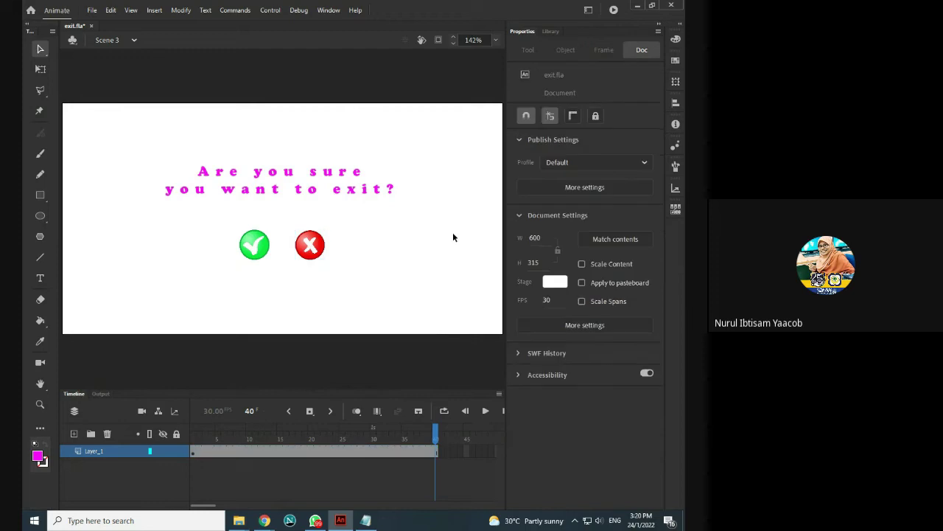
- Review Scene 1, Scene 3 and Scene 2 in turn, and return to the home page in Scene 1
{"action": "left_click", "coordinate": [110, 40]}
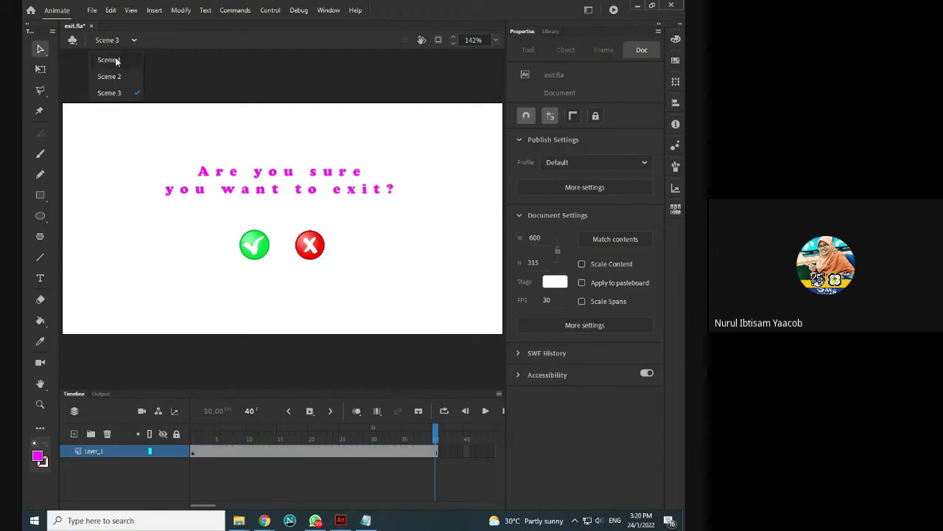
{"action": "left_click", "coordinate": [109, 59]}
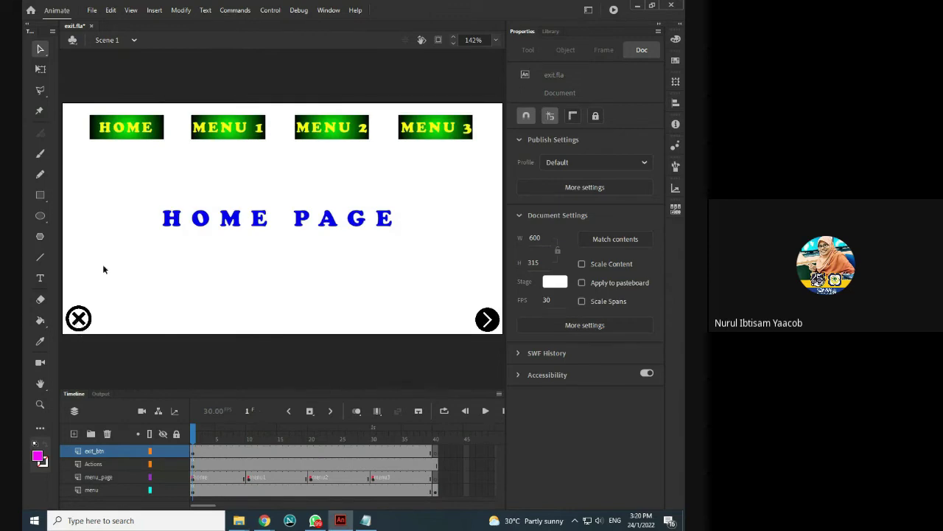
{"action": "left_click", "coordinate": [120, 44]}
{"action": "left_click", "coordinate": [109, 90]}
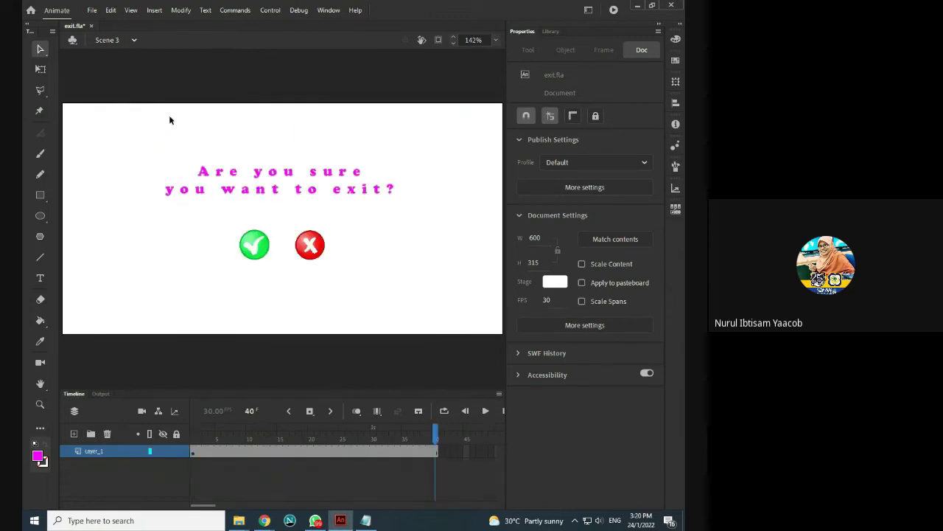
{"action": "left_click", "coordinate": [114, 43]}
{"action": "left_click", "coordinate": [111, 74]}
{"action": "left_click", "coordinate": [114, 41]}
{"action": "left_click", "coordinate": [110, 59]}
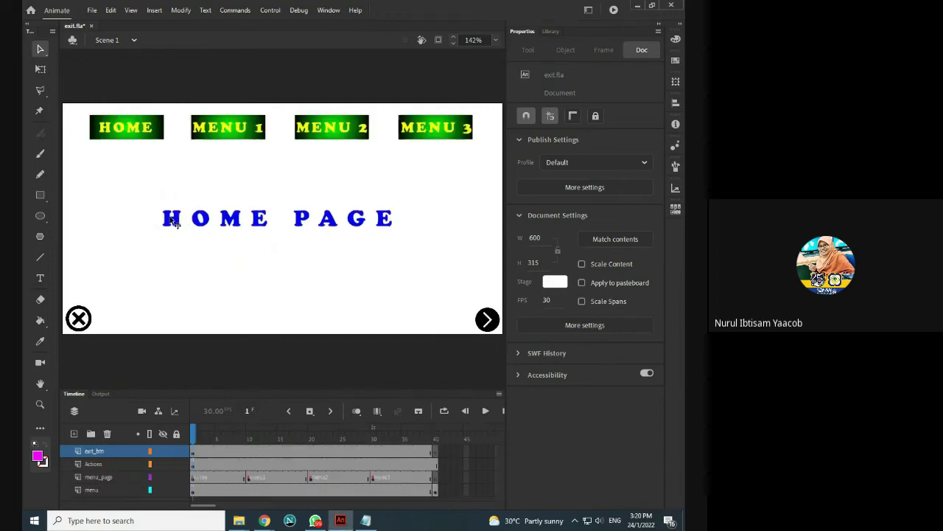
- Add the ActionScript "Click to Go to Scene and Play" snippet to exitBTN in Scene 1, targeting frame 1 of Scene 3
{"action": "left_click", "coordinate": [80, 325]}
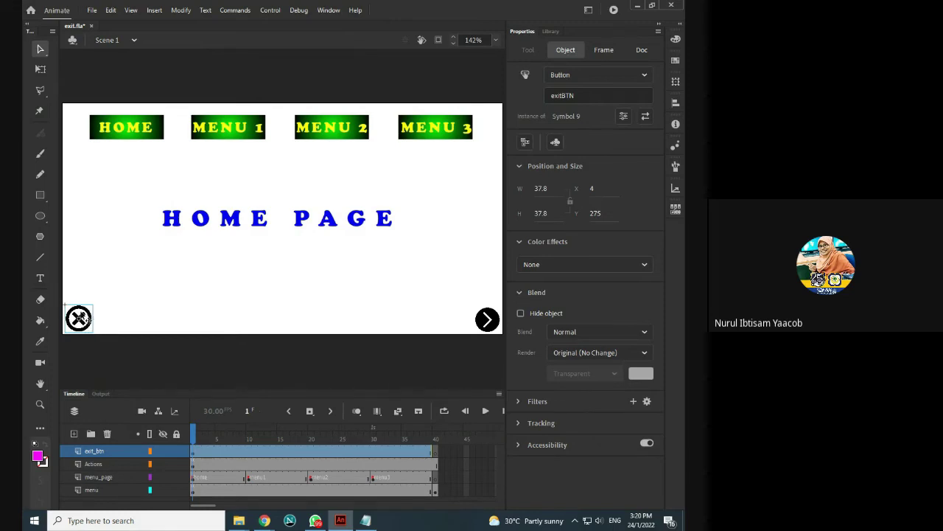
{"action": "left_click", "coordinate": [328, 10]}
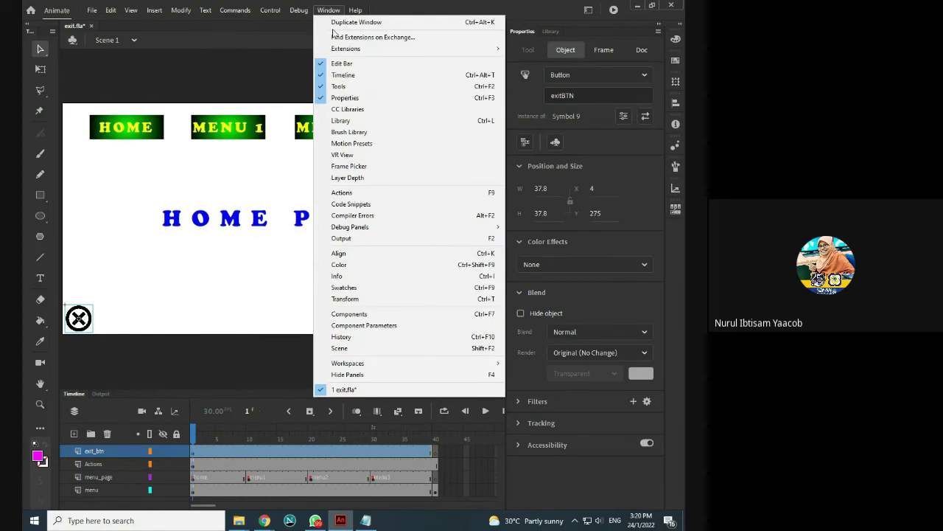
{"action": "left_click", "coordinate": [352, 205]}
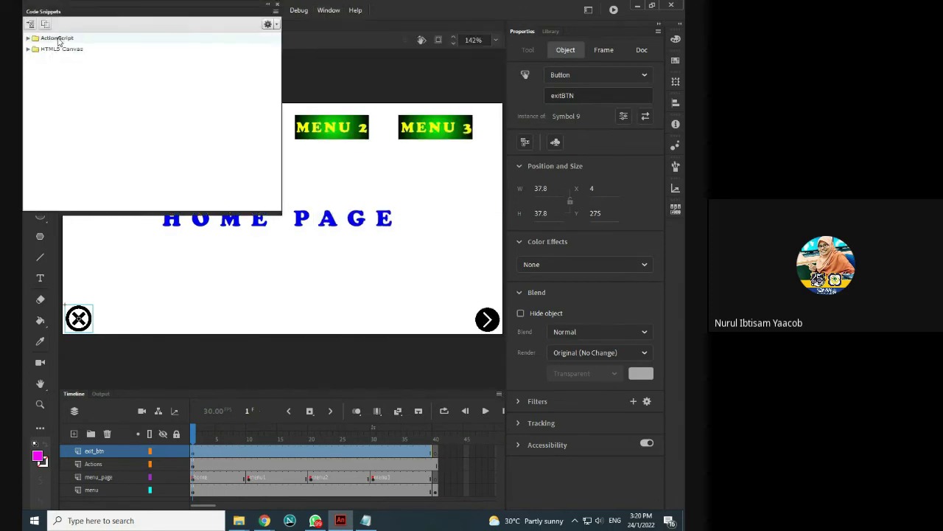
{"action": "left_click", "coordinate": [28, 37]}
{"action": "double_click", "coordinate": [77, 62]}
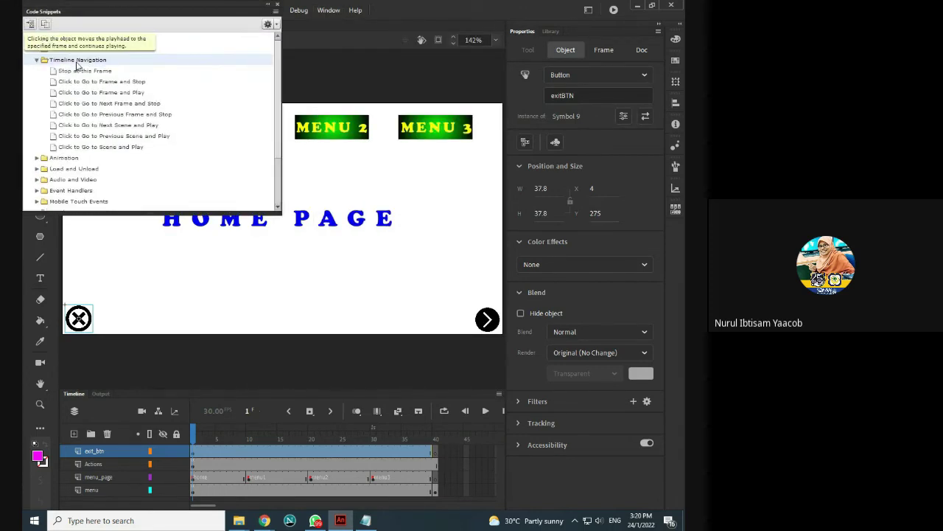
{"action": "double_click", "coordinate": [136, 147]}
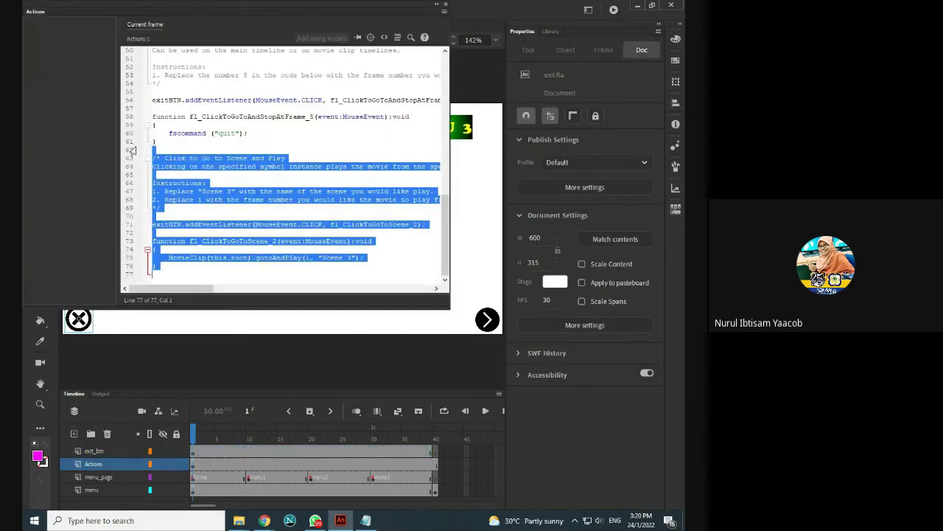
{"action": "left_click", "coordinate": [352, 258]}
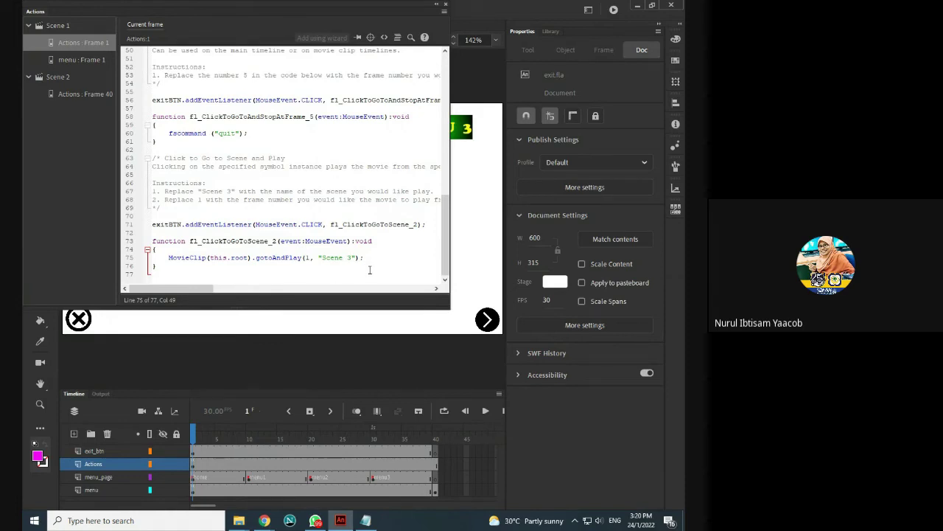
{"action": "left_click", "coordinate": [445, 6]}
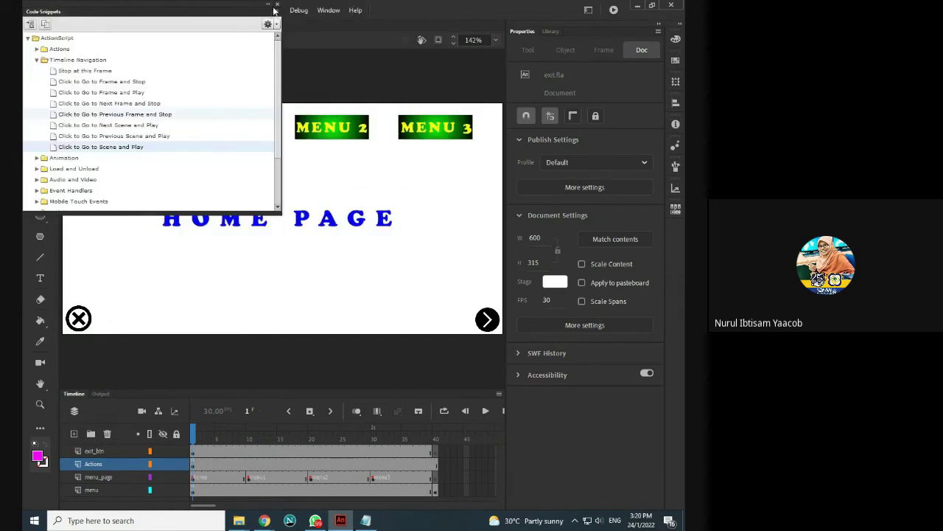
{"action": "left_click", "coordinate": [280, 8]}
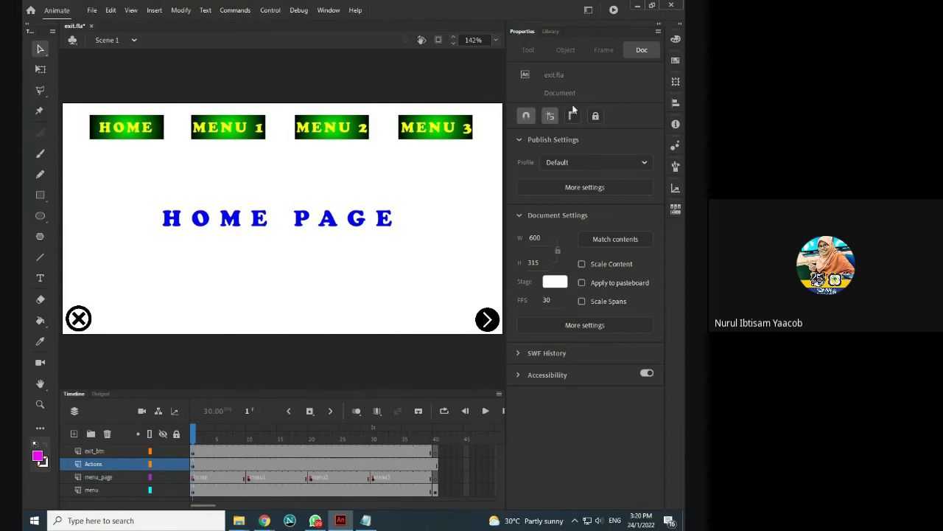
- Test the movie and try the exit button on the home page several times, closing the preview at the end
{"action": "left_click", "coordinate": [613, 10]}
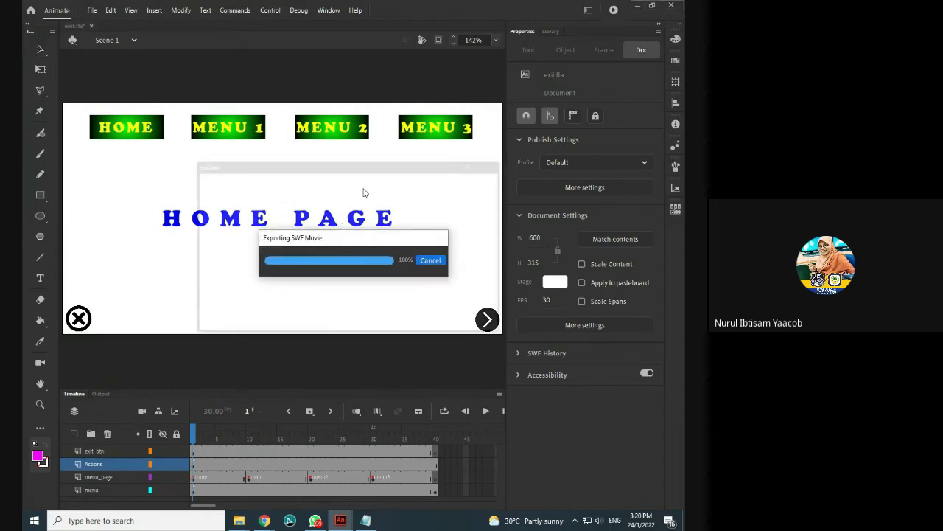
{"action": "left_click", "coordinate": [211, 329]}
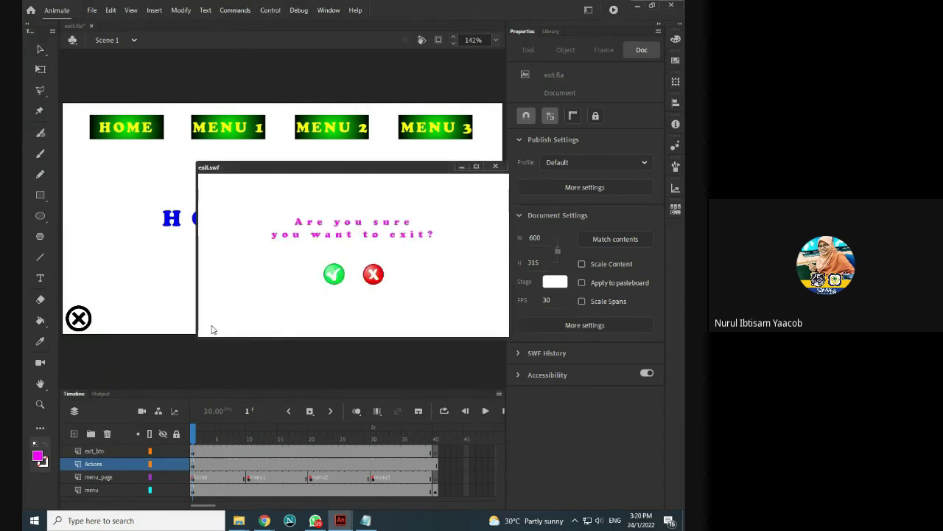
{"action": "left_click", "coordinate": [352, 331]}
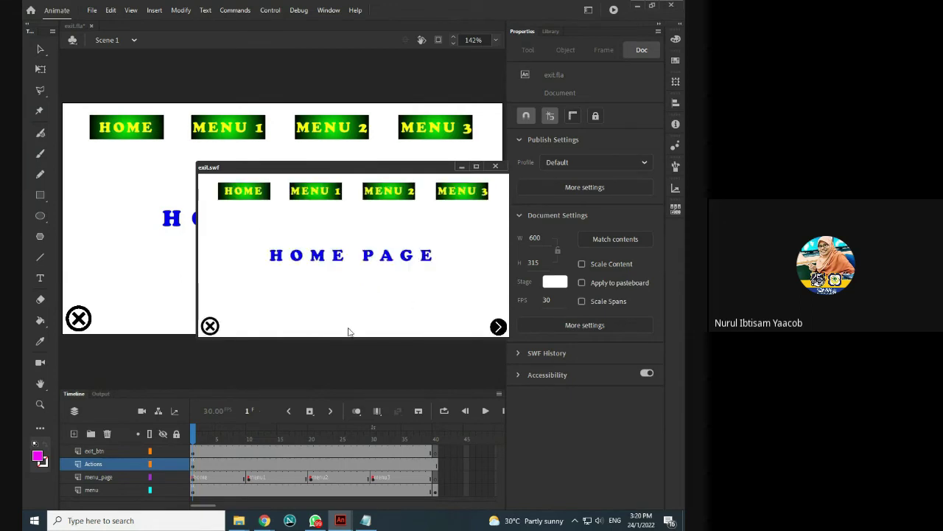
{"action": "left_click", "coordinate": [210, 326]}
{"action": "left_click", "coordinate": [357, 326]}
{"action": "left_click", "coordinate": [210, 325]}
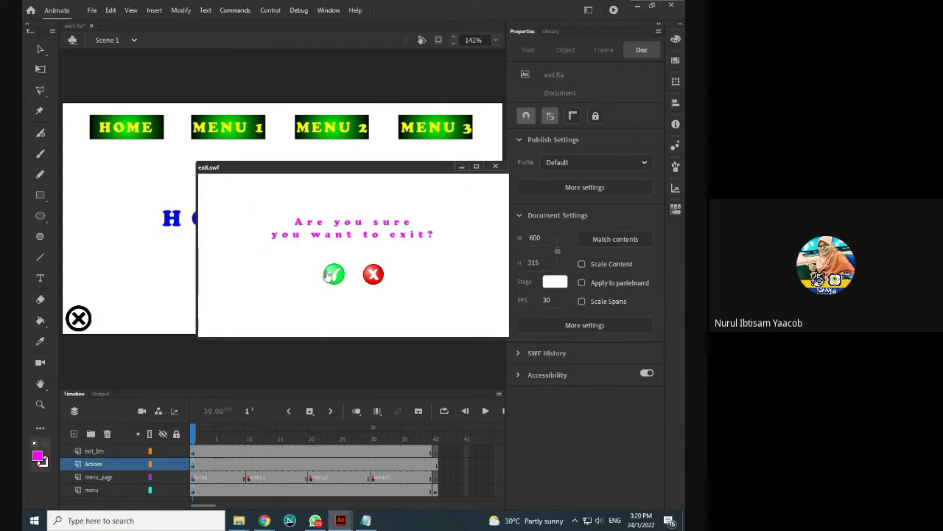
{"action": "left_click", "coordinate": [337, 331]}
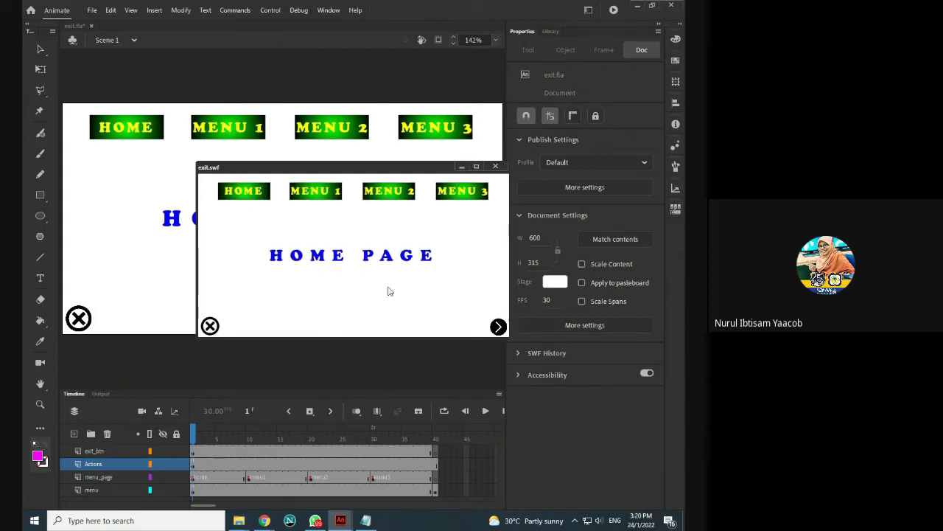
{"action": "left_click", "coordinate": [496, 166]}
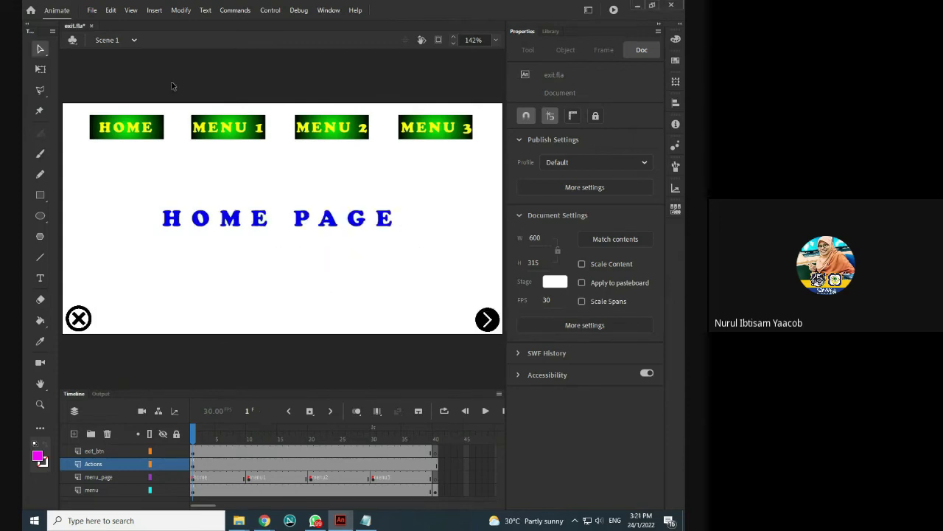
- In Scene 3, add the ActionScript "Click to Go to Frame and Stop" snippet to the green yes button
{"action": "left_click", "coordinate": [113, 43]}
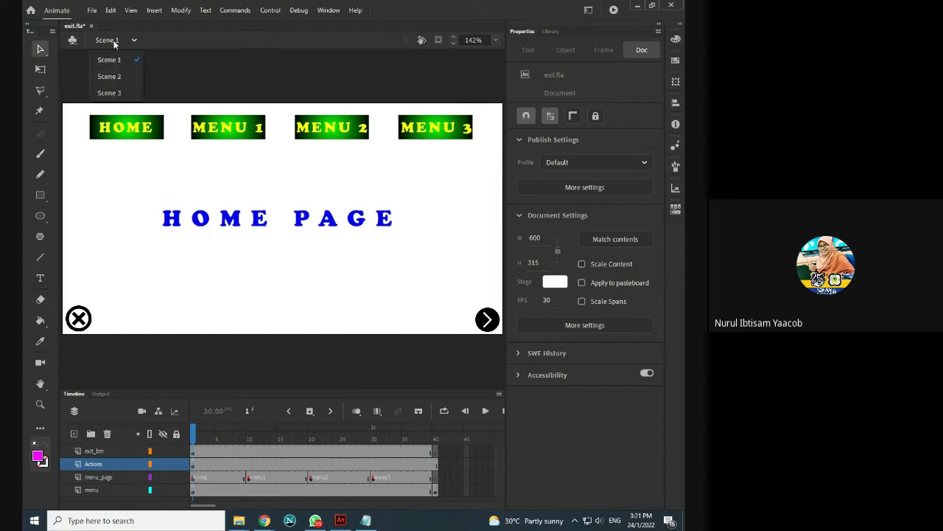
{"action": "left_click", "coordinate": [110, 93]}
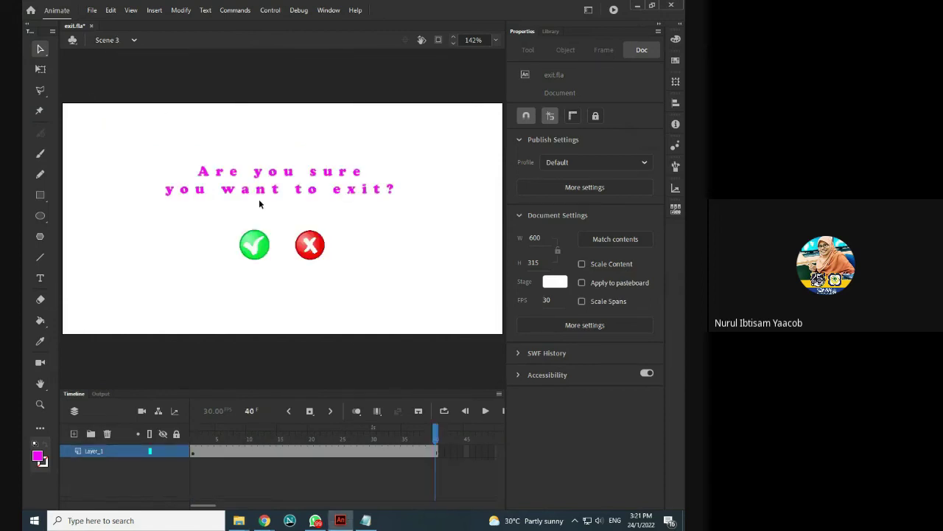
{"action": "left_click", "coordinate": [253, 251]}
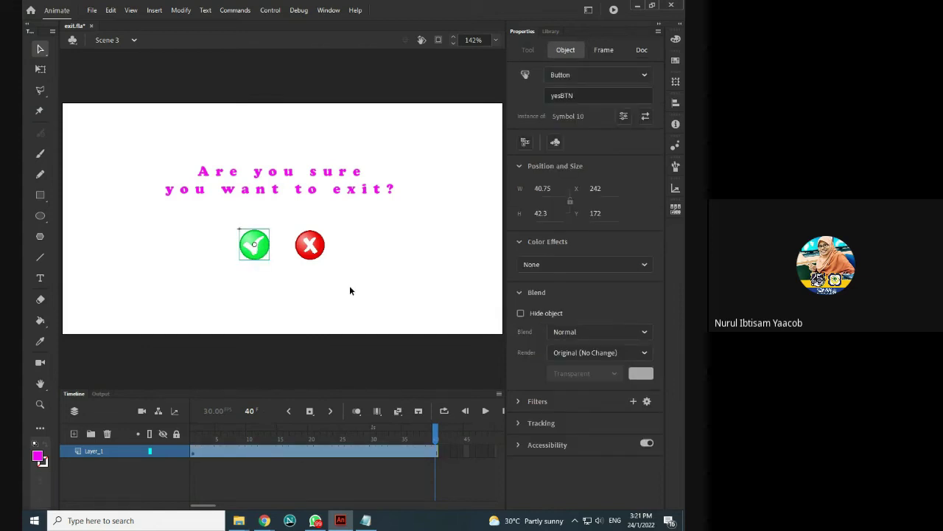
{"action": "left_click", "coordinate": [330, 10]}
{"action": "left_click", "coordinate": [368, 216]}
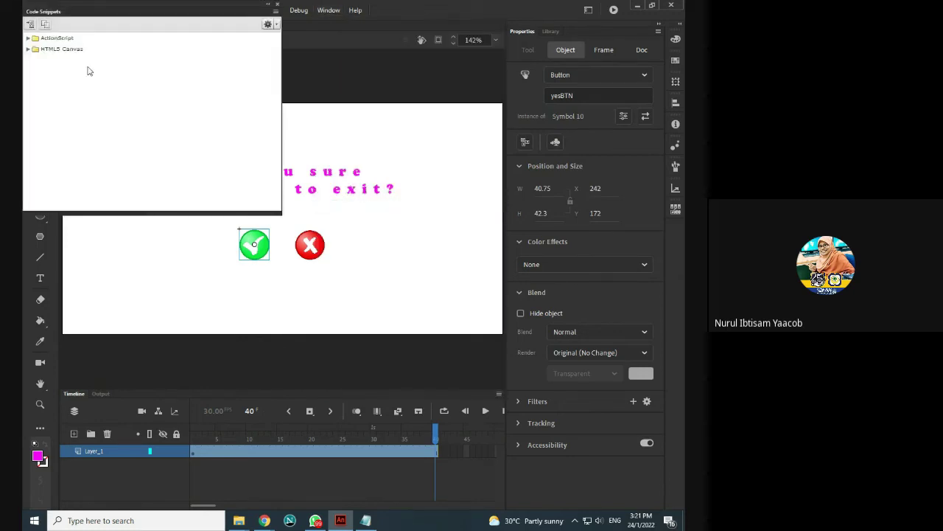
{"action": "double_click", "coordinate": [56, 38]}
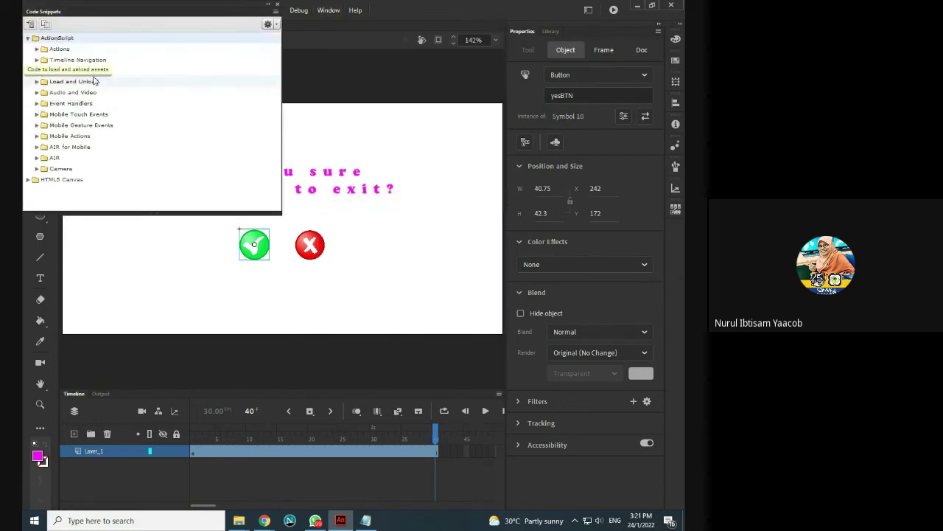
{"action": "double_click", "coordinate": [87, 61]}
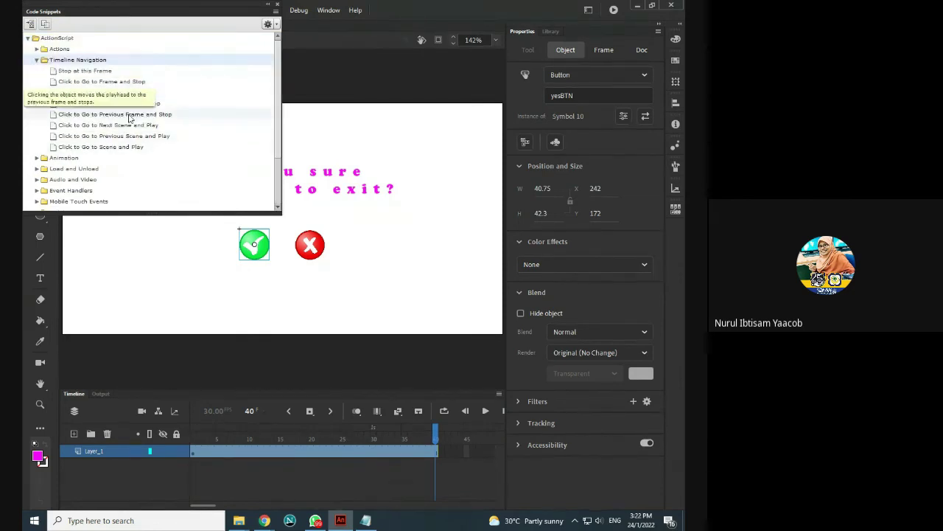
{"action": "double_click", "coordinate": [132, 84]}
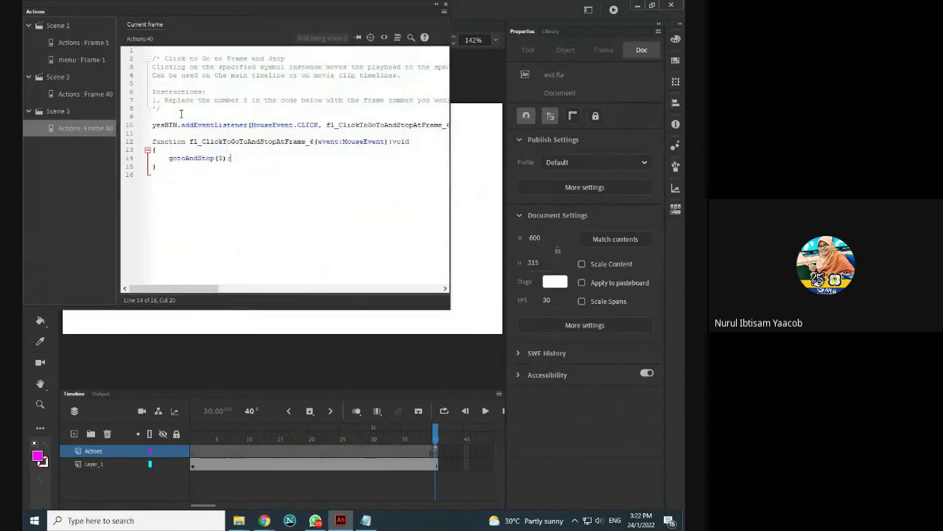
- Replace the comment block above the yesBTN event listener with stop(); in the frame 40 script
{"action": "left_click_drag", "start_coordinate": [169, 115], "coordinate": [145, 60]}
{"action": "type", "text": "stop"}
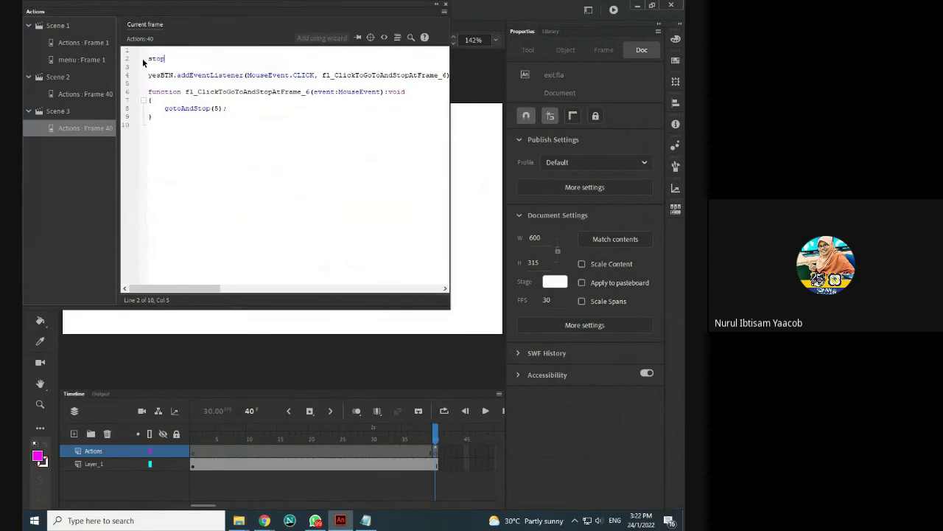
{"action": "type", "text": "();"}
- Replace gotoAndStop(5); in the yes button's function with fscommand ("quit"); after checking the command in the Notepad note
{"action": "left_click_drag", "start_coordinate": [230, 109], "coordinate": [164, 109]}
{"action": "left_click", "coordinate": [366, 520]}
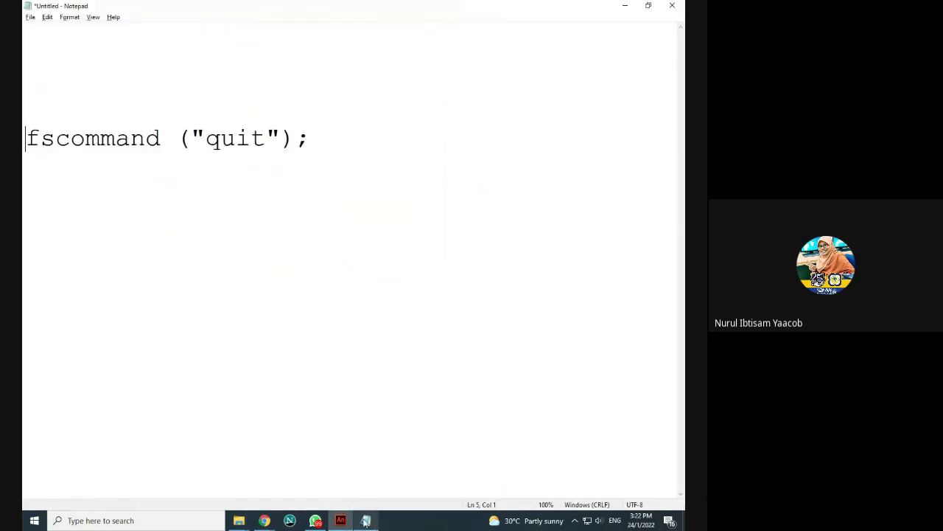
{"action": "left_click", "coordinate": [341, 521]}
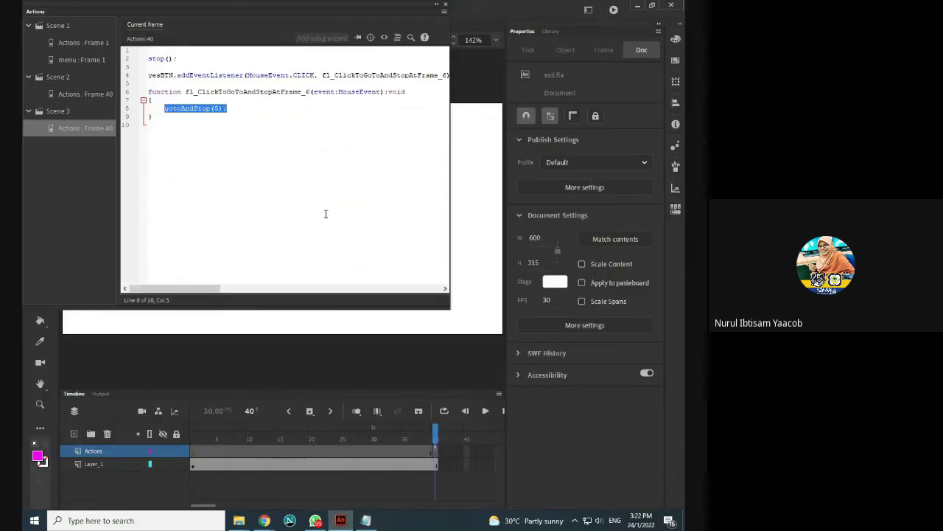
{"action": "type", "text": "fscommand ("}
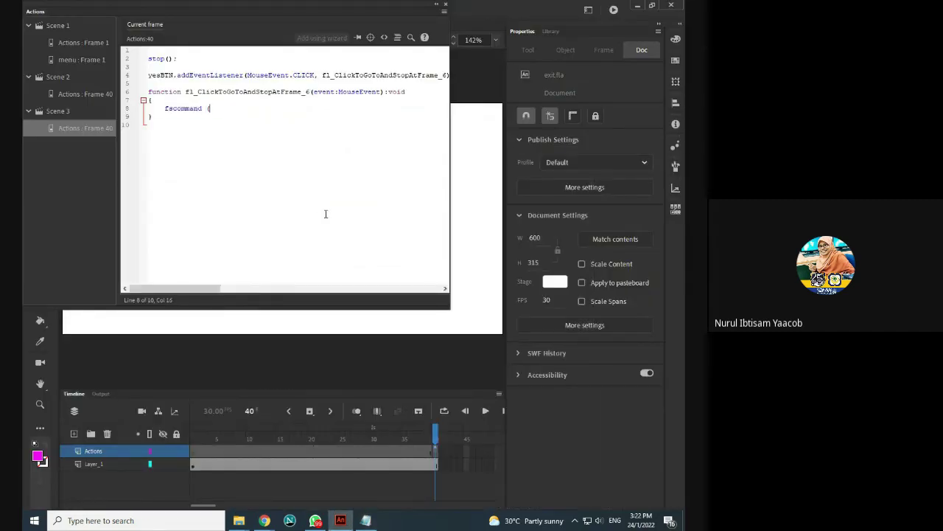
{"action": "type", "text": "\"quit\");"}
{"action": "left_click", "coordinate": [446, 6]}
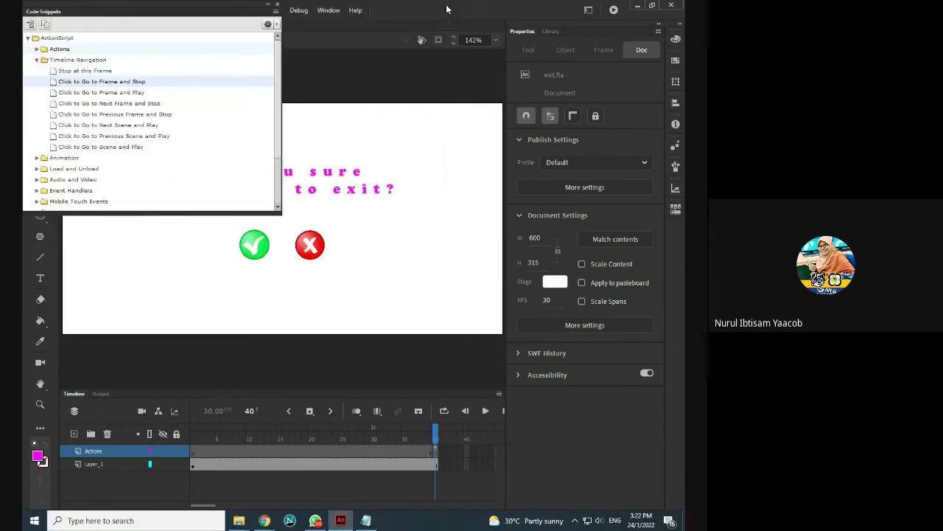
{"action": "left_click", "coordinate": [277, 5]}
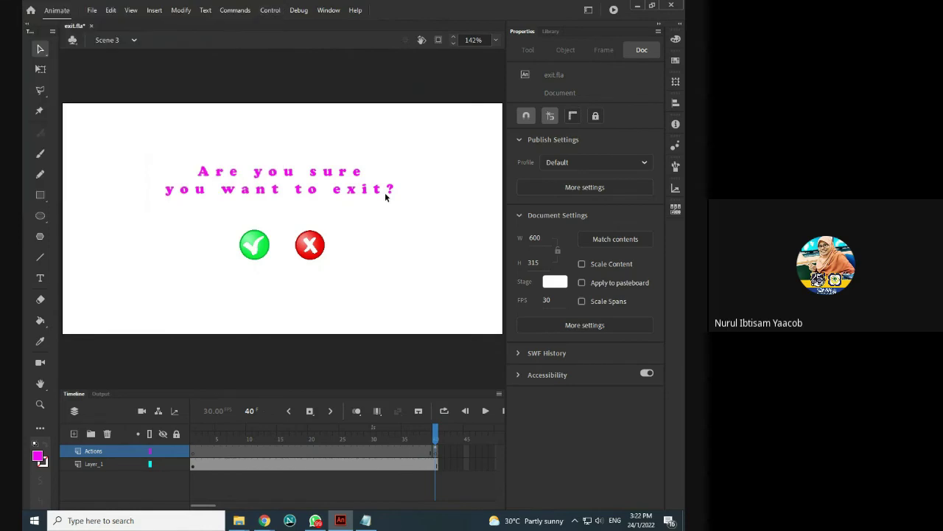
- Add the ActionScript "Click to Go to Scene and Play" snippet to the red no button in Scene 3
{"action": "left_click", "coordinate": [321, 248]}
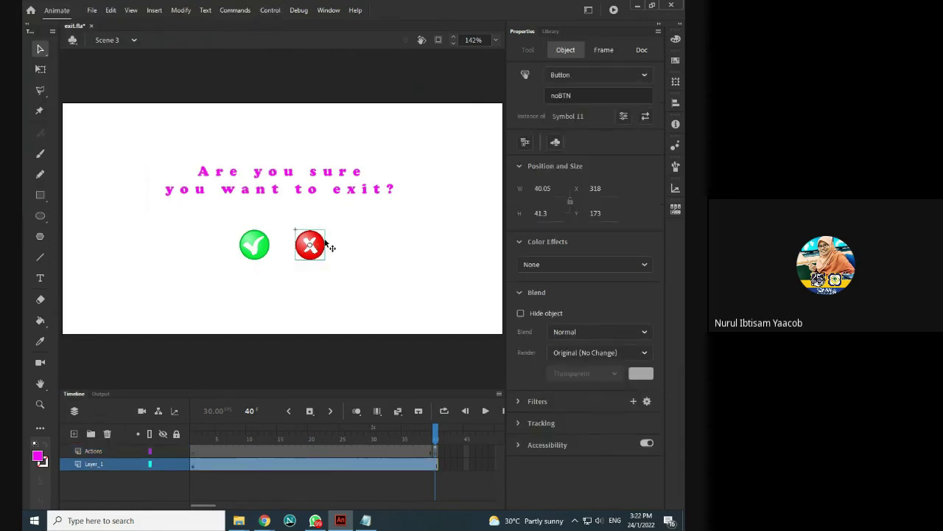
{"action": "left_click", "coordinate": [331, 14]}
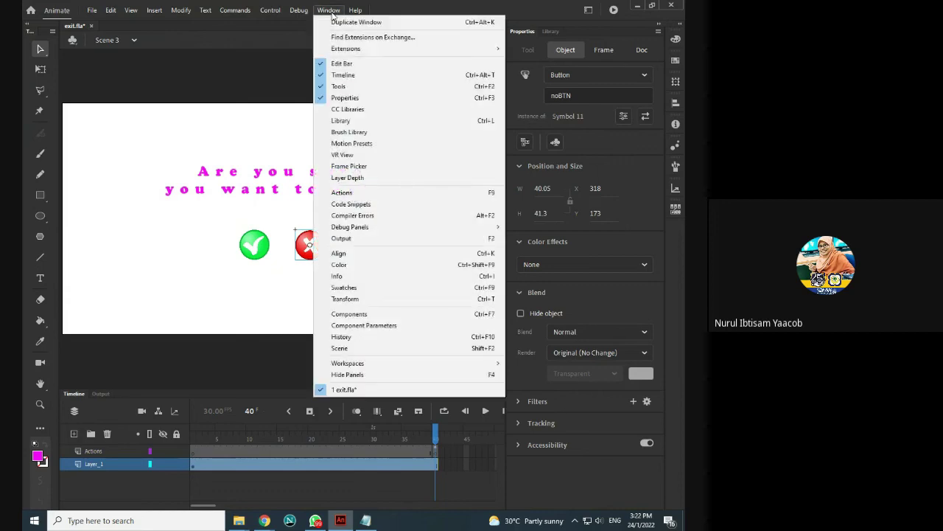
{"action": "left_click", "coordinate": [393, 213]}
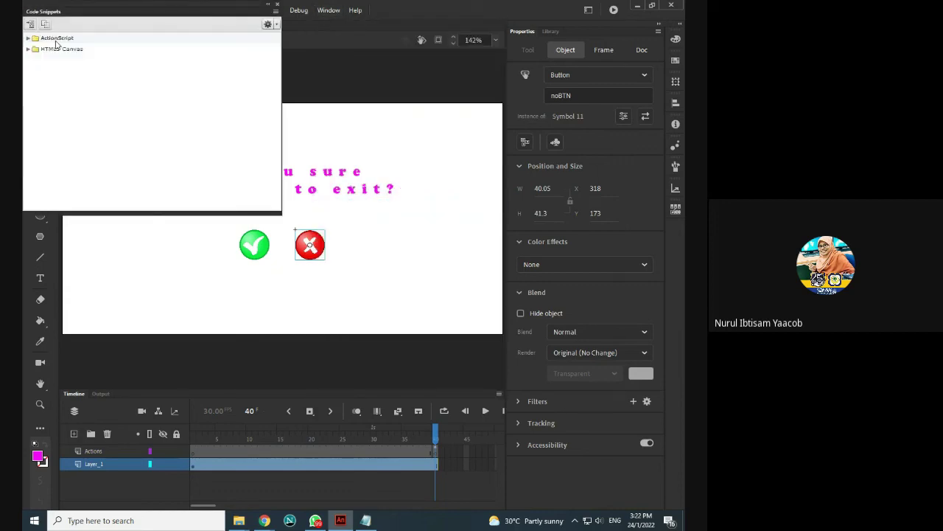
{"action": "double_click", "coordinate": [66, 38]}
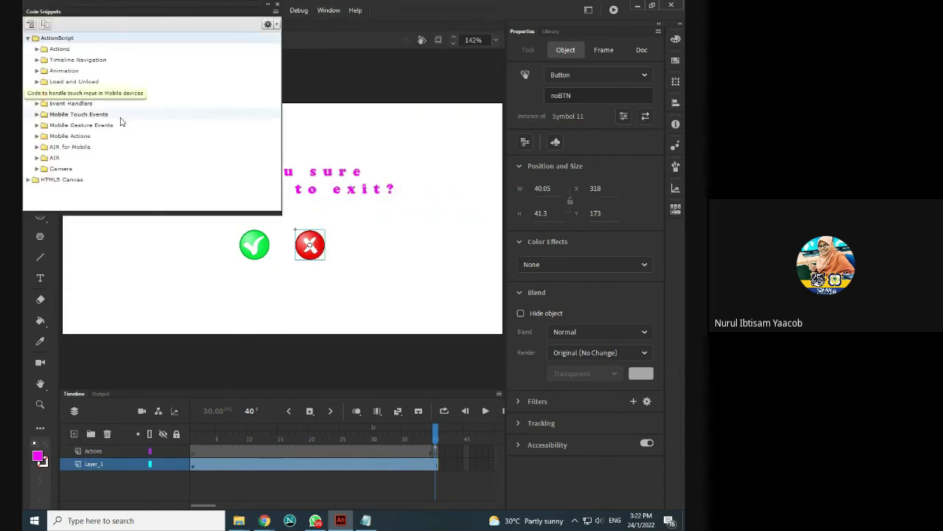
{"action": "double_click", "coordinate": [77, 60]}
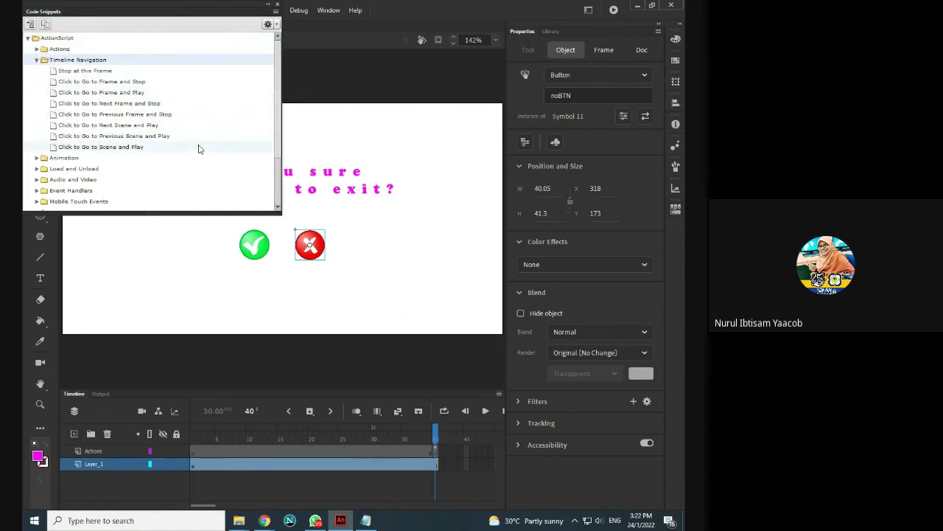
{"action": "double_click", "coordinate": [122, 147]}
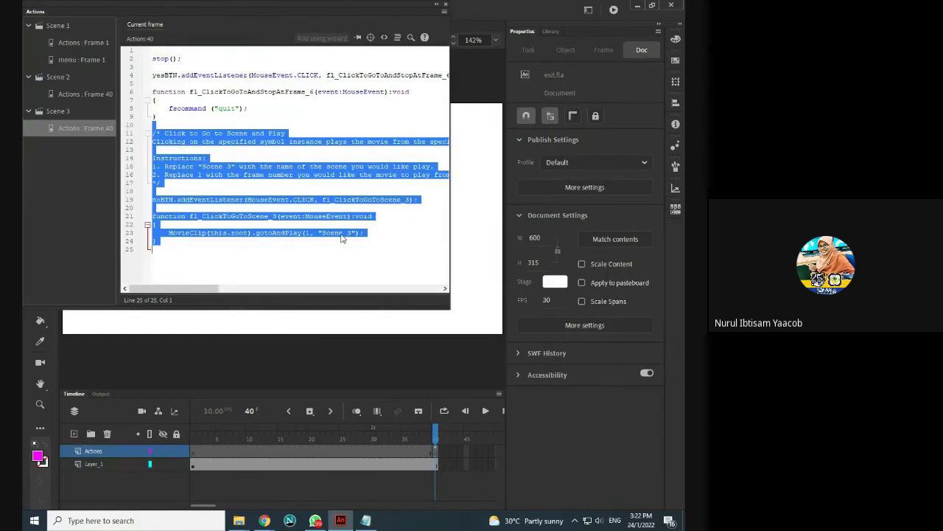
- Set the scene name in the no button's gotoAndPlay call to "Scene 1" and close the script and snippet windows
{"action": "left_click", "coordinate": [350, 233]}
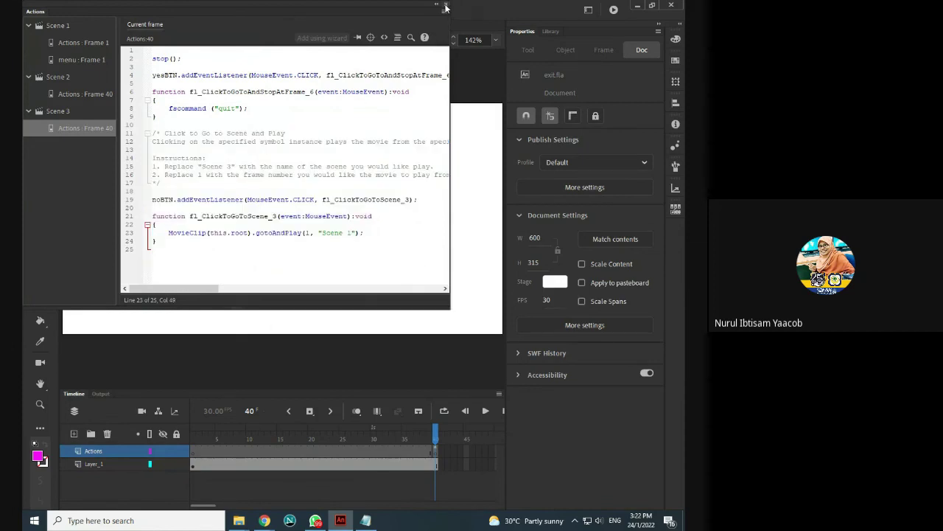
{"action": "left_click", "coordinate": [446, 7]}
{"action": "left_click", "coordinate": [280, 8]}
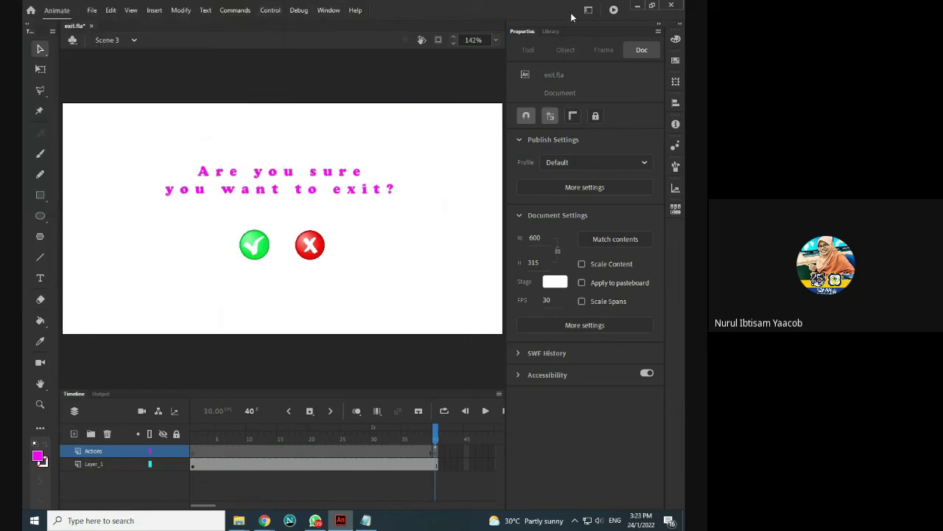
- Test the movie by opening the exit confirmation, returning home with the red no button, and closing the preview
{"action": "left_click", "coordinate": [613, 9]}
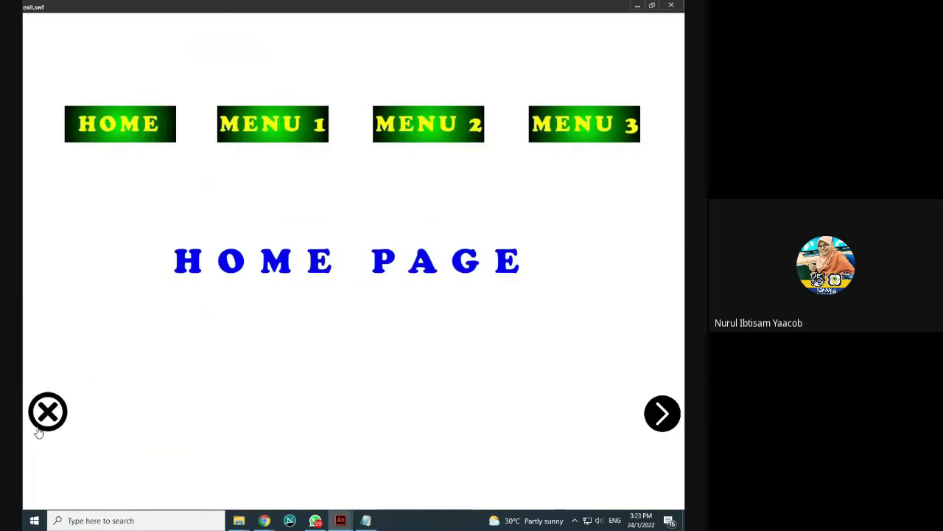
{"action": "left_click", "coordinate": [42, 417]}
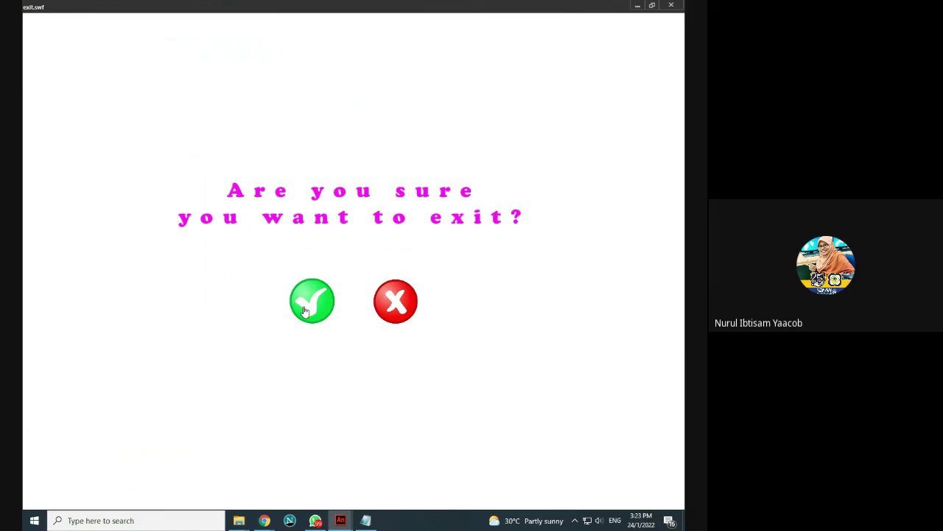
{"action": "left_click", "coordinate": [397, 305]}
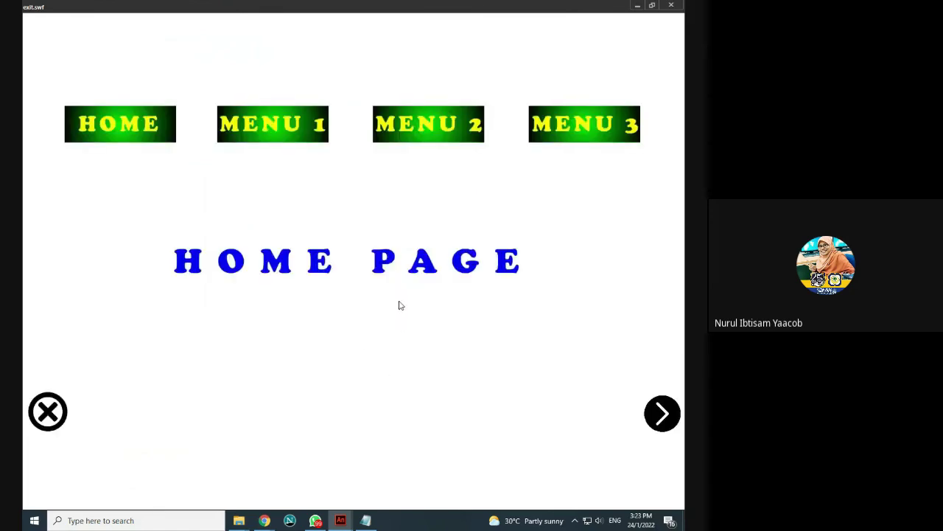
{"action": "left_click", "coordinate": [670, 5]}
- Save the document as a new Animate file named exit options in the animate folder and publish it
{"action": "left_click", "coordinate": [92, 10]}
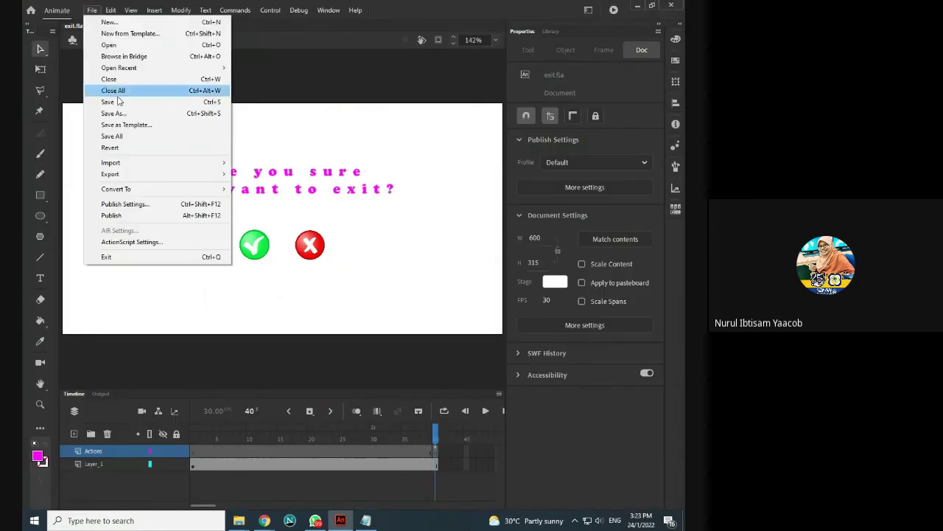
{"action": "left_click", "coordinate": [127, 112]}
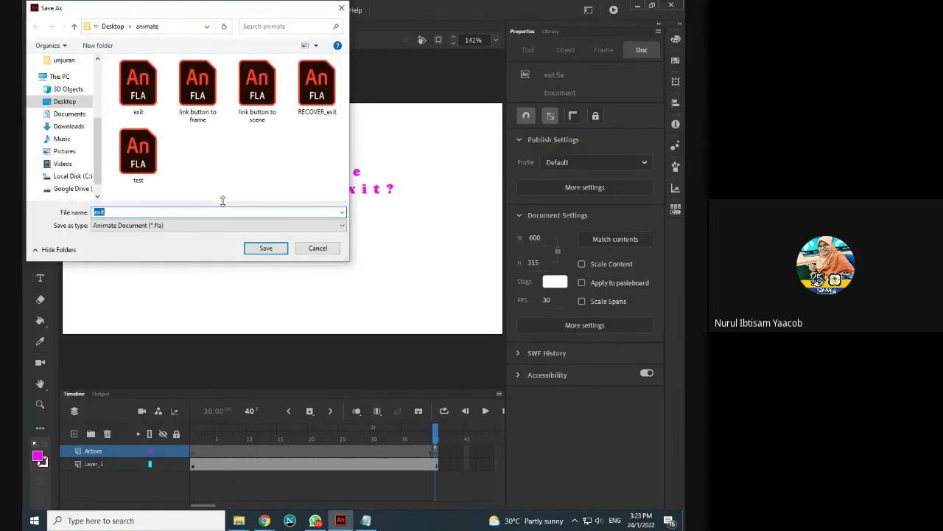
{"action": "key", "text": "End"}
{"action": "type", "text": "o"}
{"action": "key", "text": "Return"}
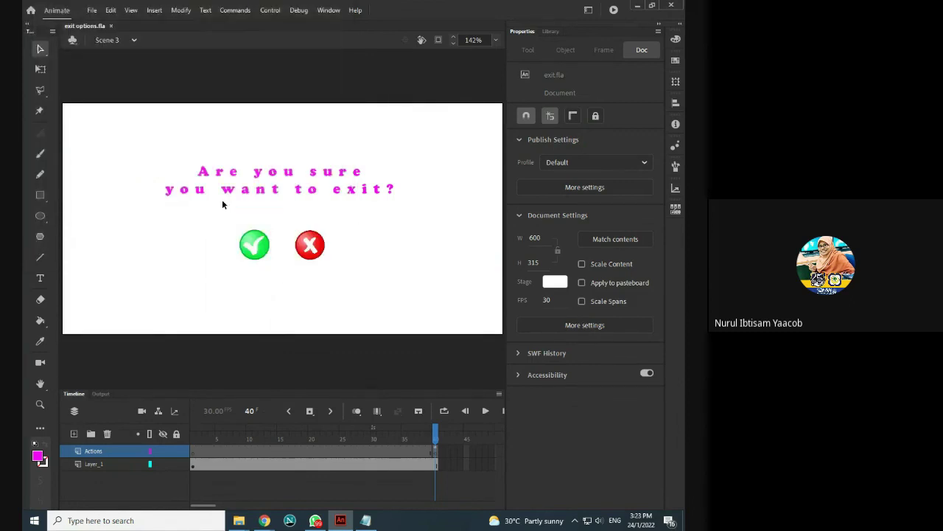
{"action": "left_click", "coordinate": [92, 10]}
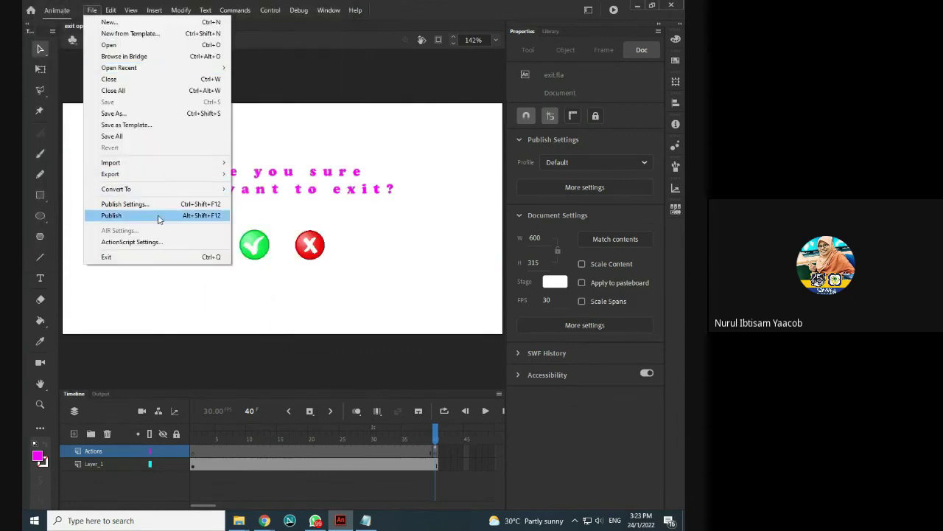
{"action": "left_click", "coordinate": [111, 215]}
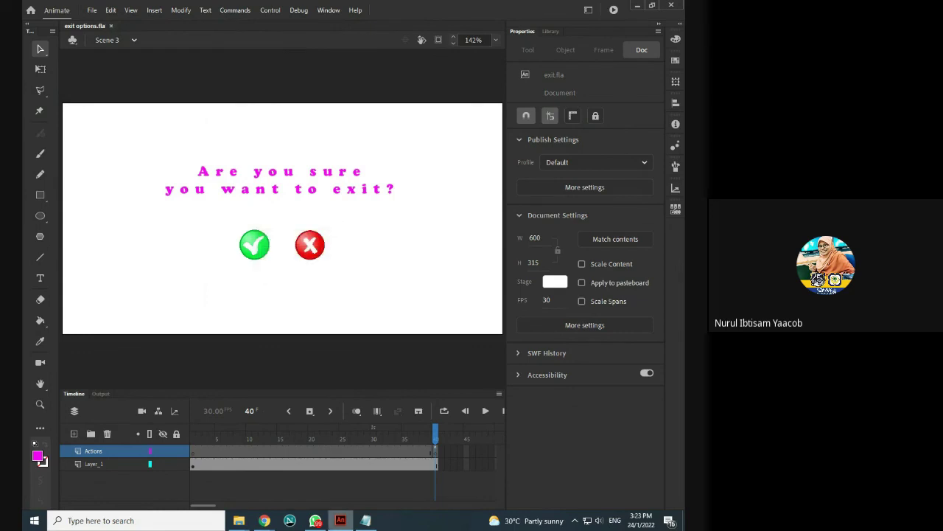
- Open the published exit options SWF movie from the animate folder, maximize it, and test the exit button and red no button
{"action": "left_click", "coordinate": [237, 522]}
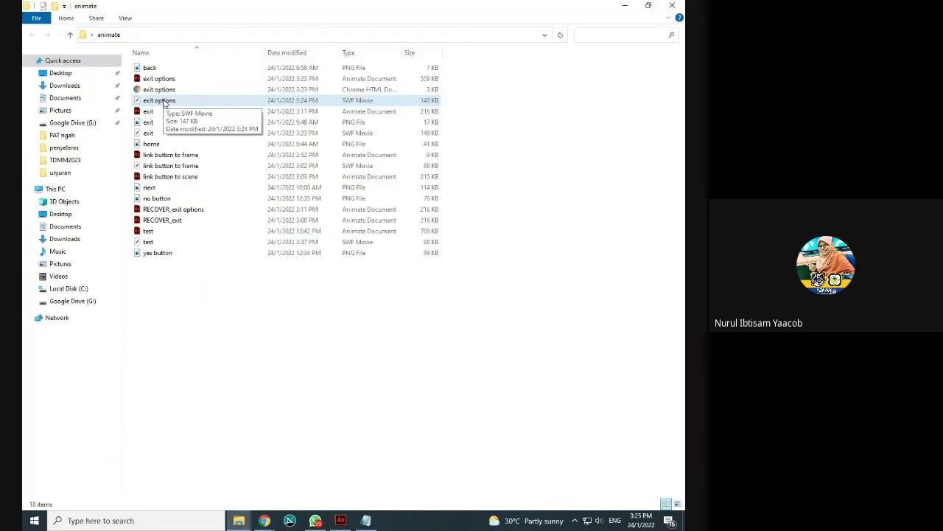
{"action": "double_click", "coordinate": [163, 103]}
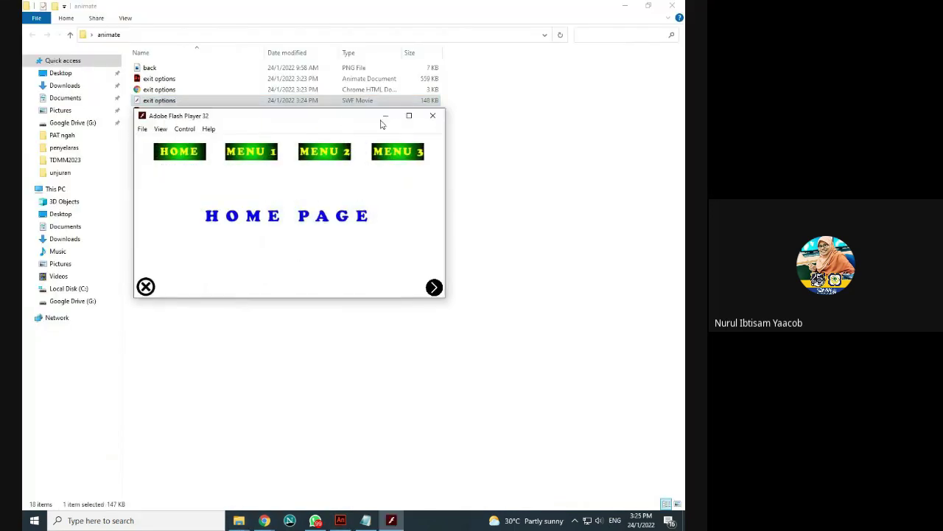
{"action": "left_click", "coordinate": [406, 115]}
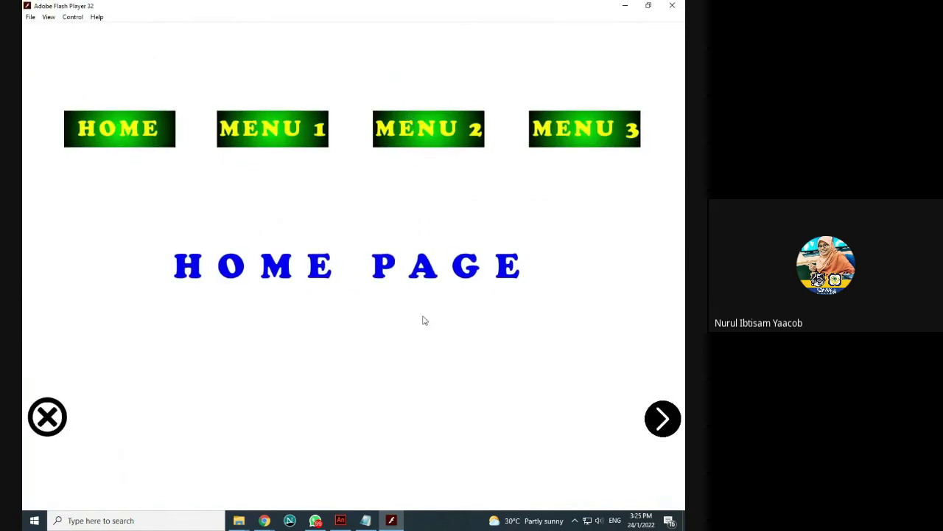
{"action": "left_click", "coordinate": [46, 418]}
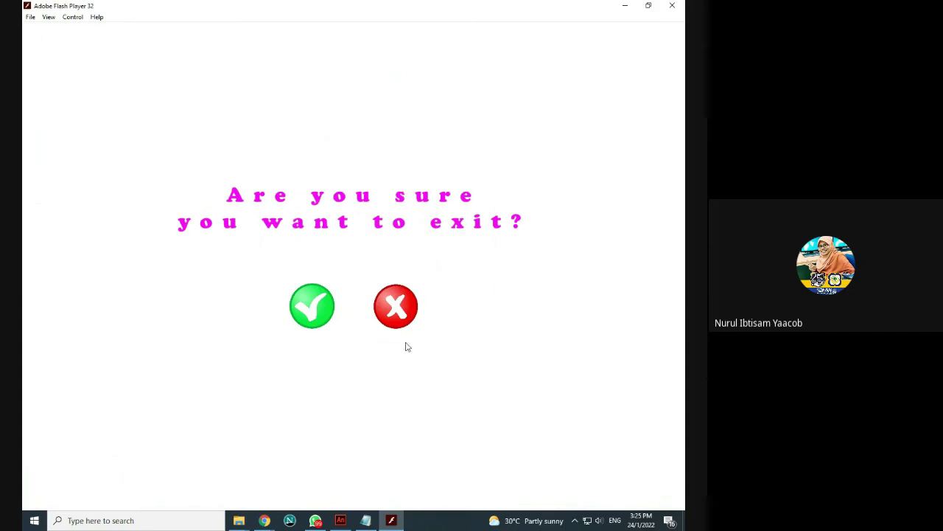
{"action": "left_click", "coordinate": [394, 308]}
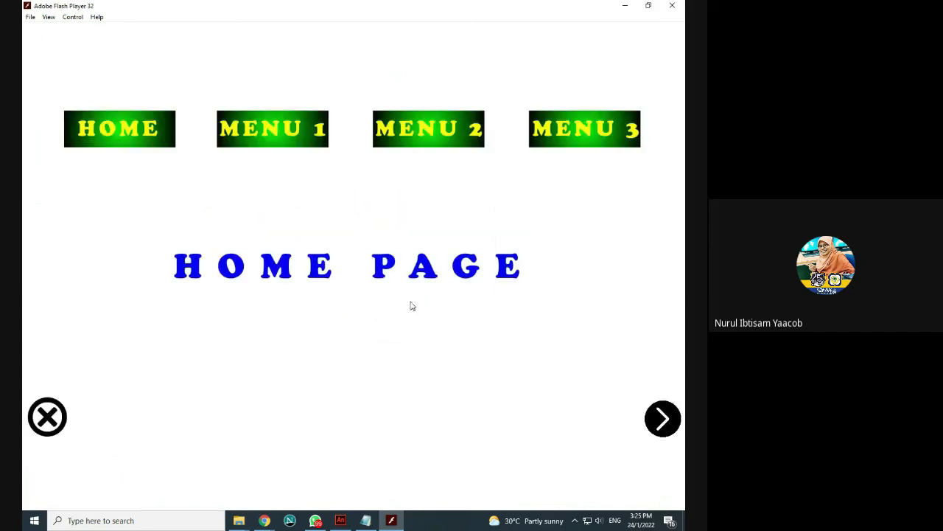
- Test quitting the published movie through the exit button and the green yes button, and close the animate folder window
{"action": "left_click", "coordinate": [48, 418]}
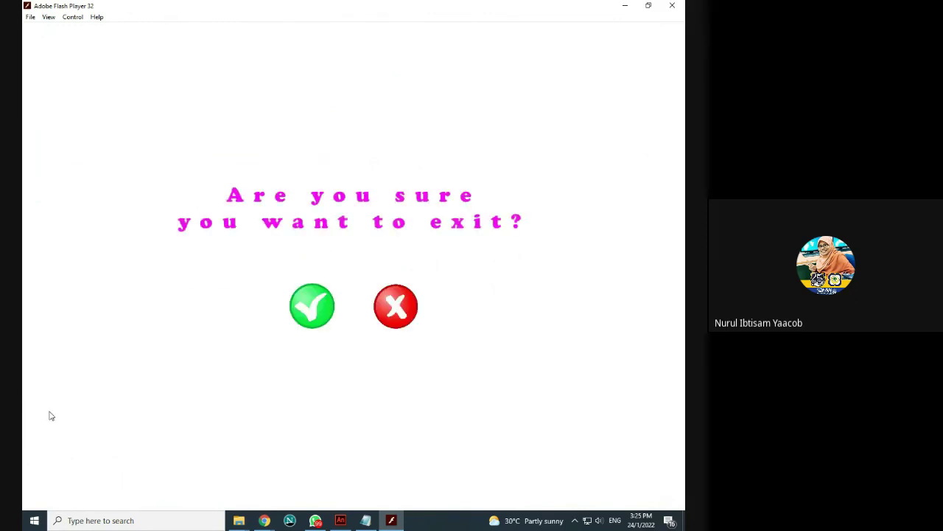
{"action": "left_click", "coordinate": [312, 308]}
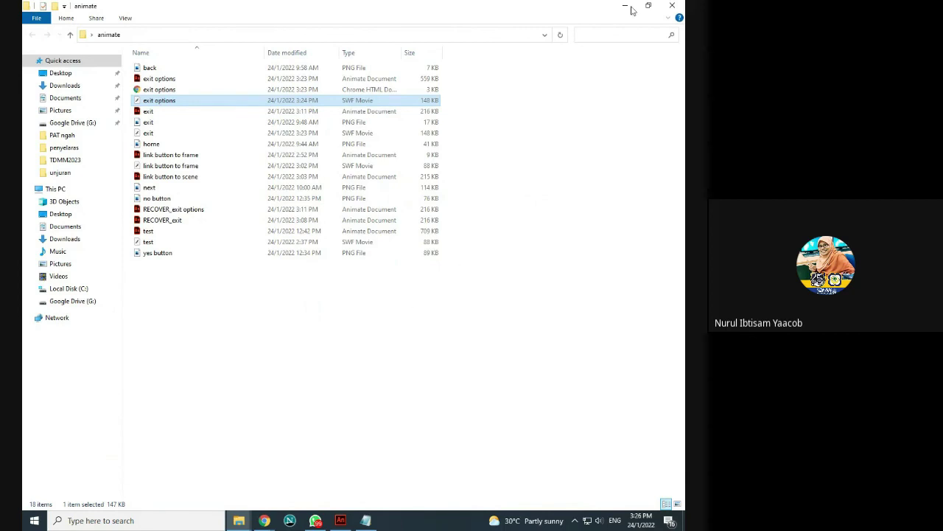
{"action": "left_click", "coordinate": [671, 9]}
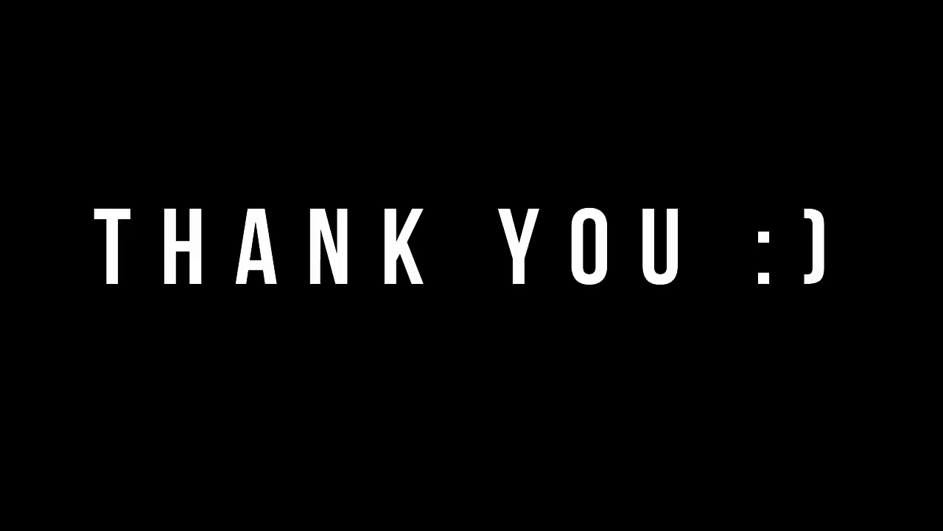